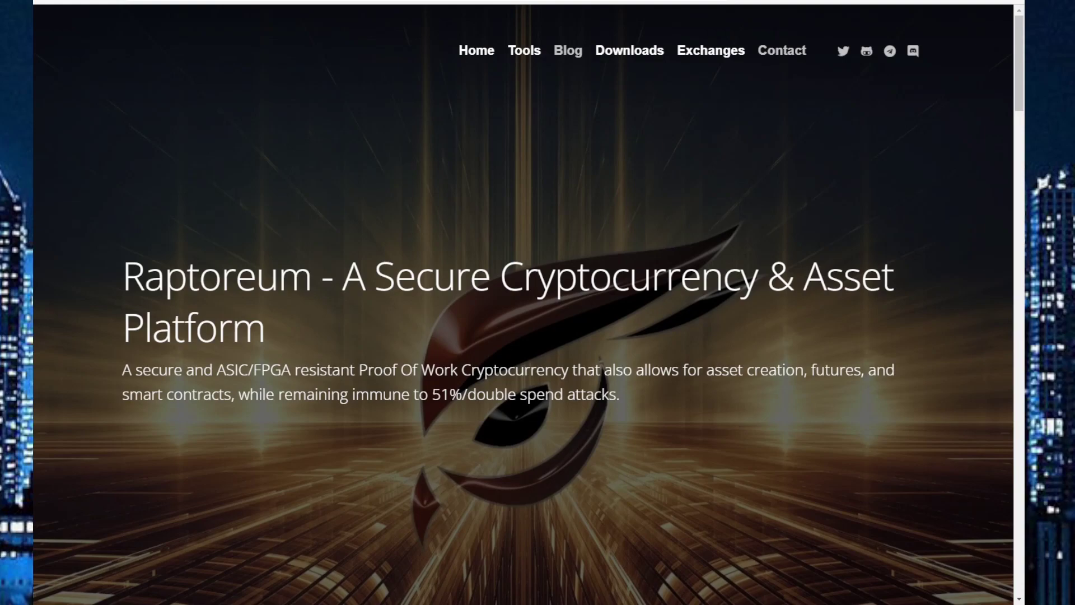
Open the CPU Miner download page from the Raptoreum website
click(628, 51)
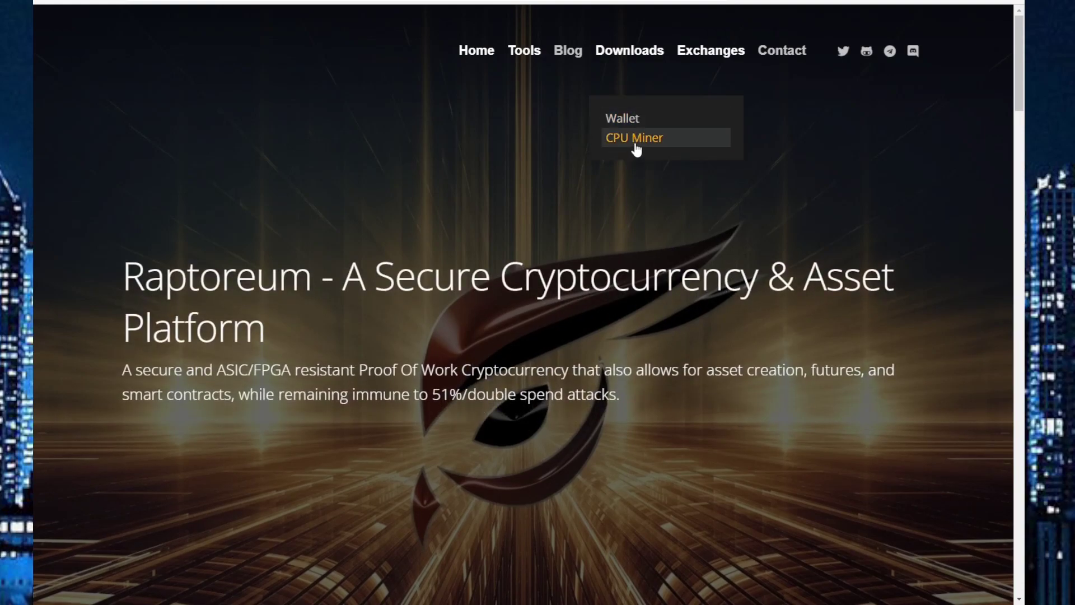
click(635, 145)
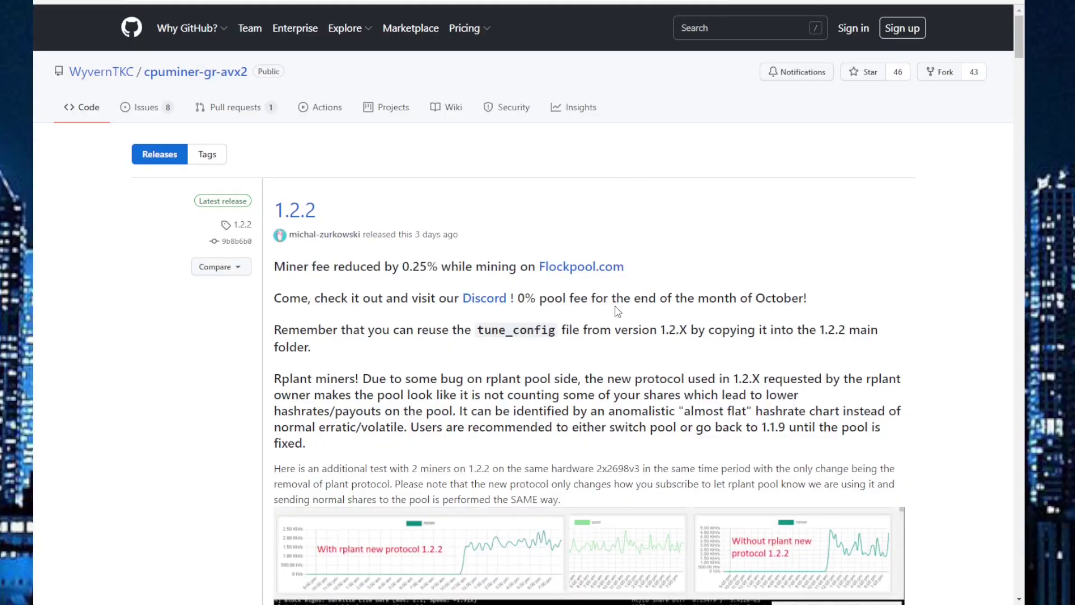
Read through the cpuminer-gr-avx2 1.2.2 release notes, including the fix and the instructions for replacing 1.1.9 binaries in HiveOS
scroll(542, 278, down, 2)
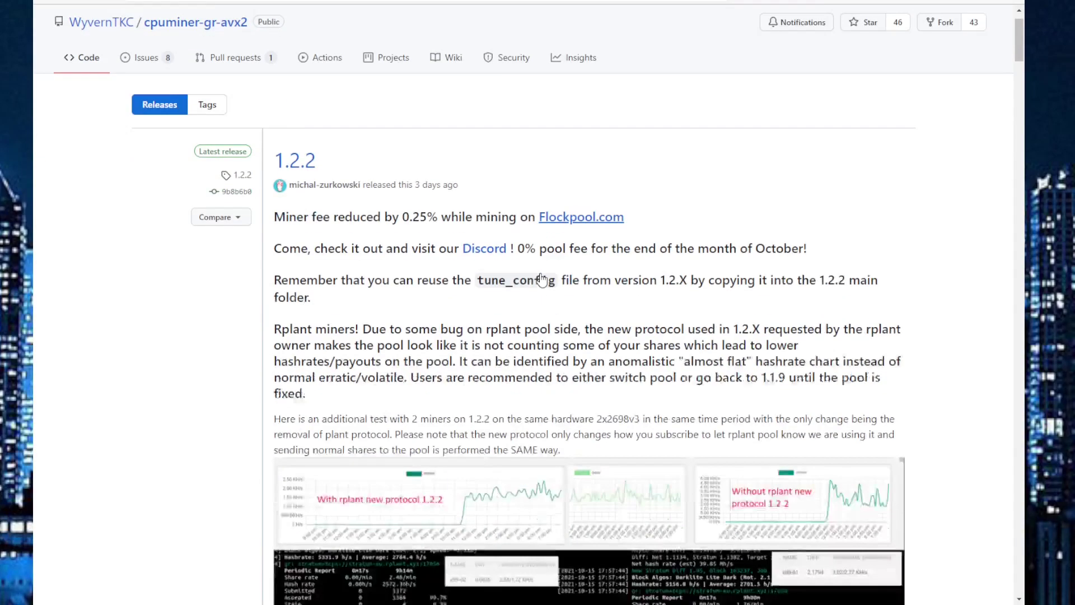
scroll(542, 278, down, 2)
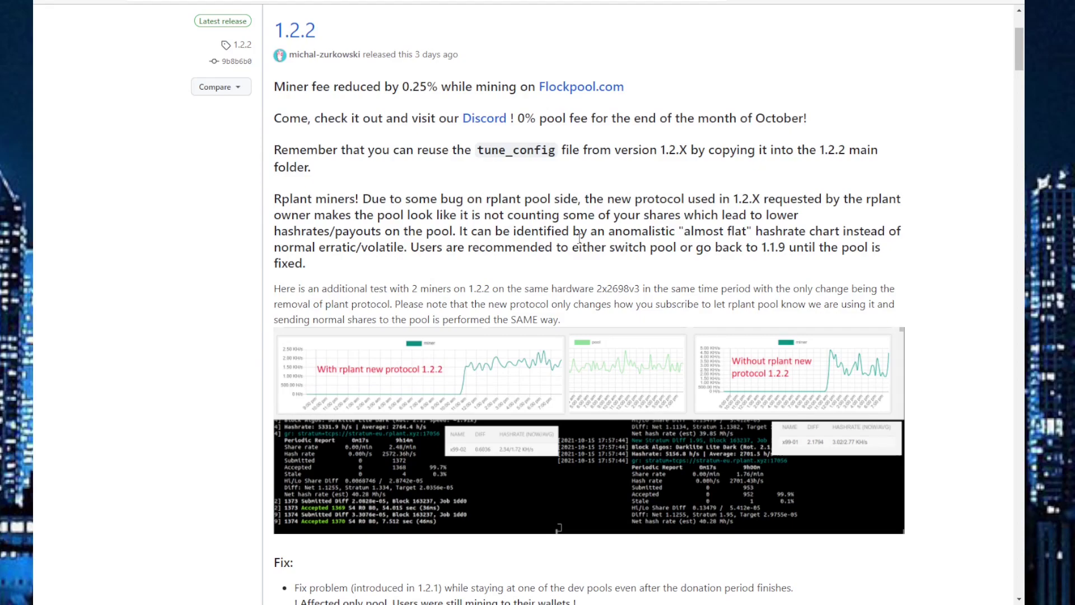
scroll(558, 279, down, 6)
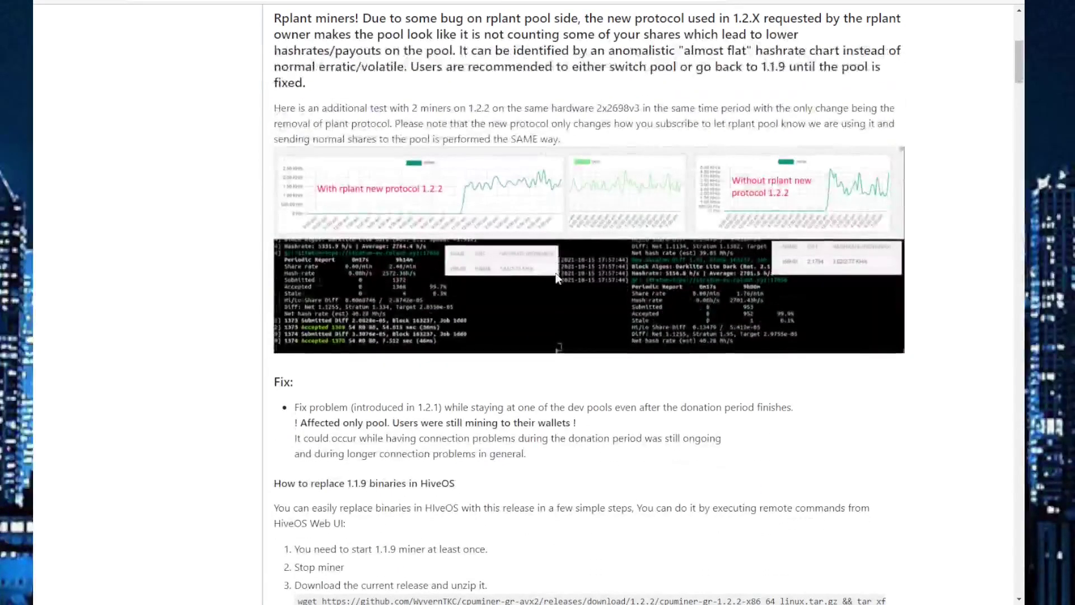
scroll(559, 278, down, 2)
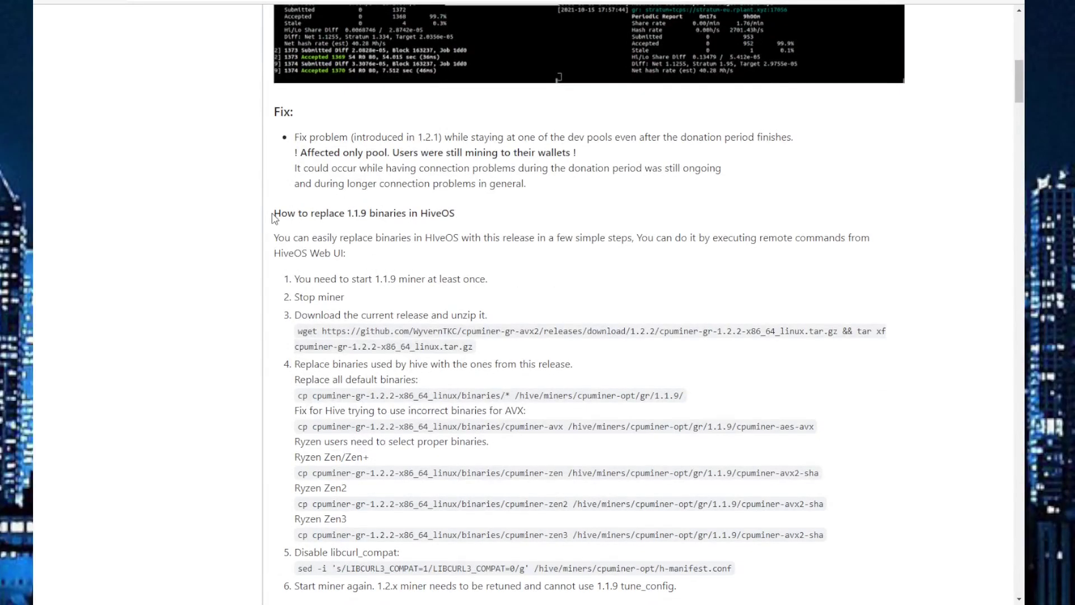
scroll(287, 213, down, 2)
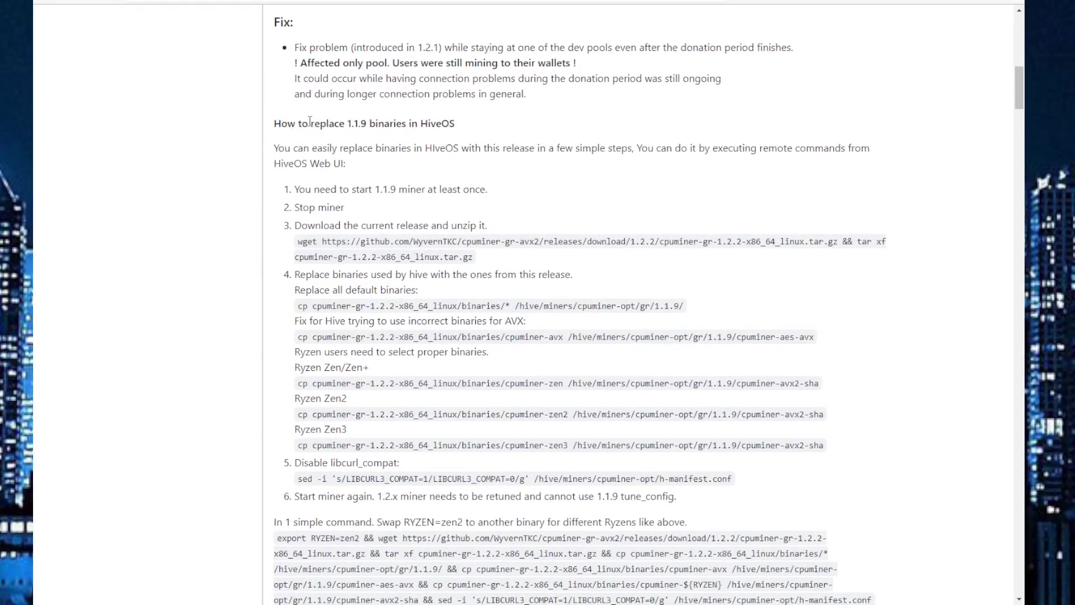
drag(275, 123, 775, 568)
click(893, 506)
scroll(454, 429, up, 2)
scroll(453, 430, up, 4)
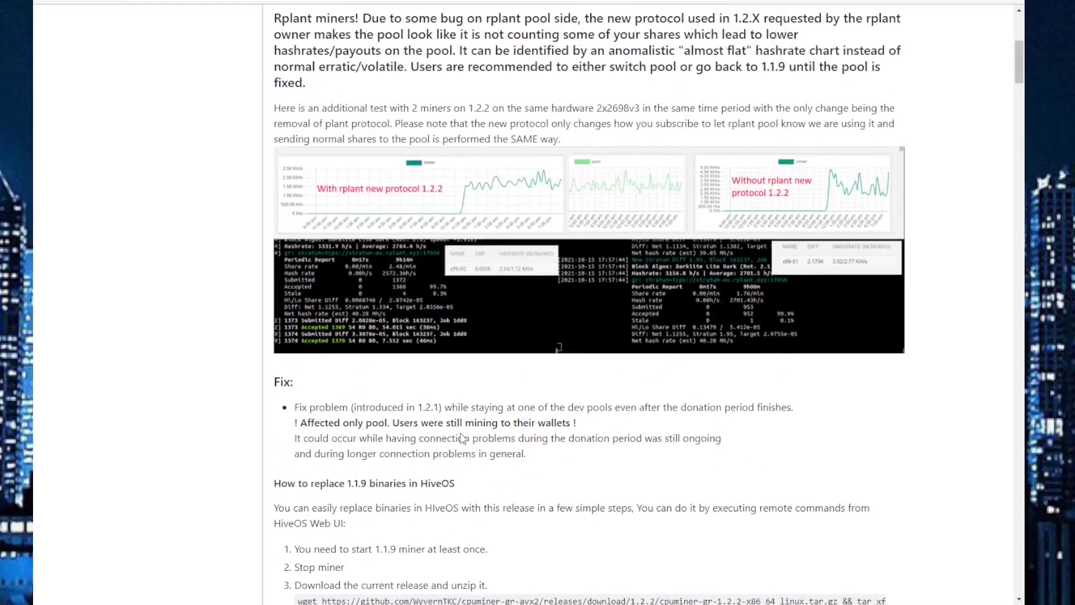
scroll(442, 431, down, 3)
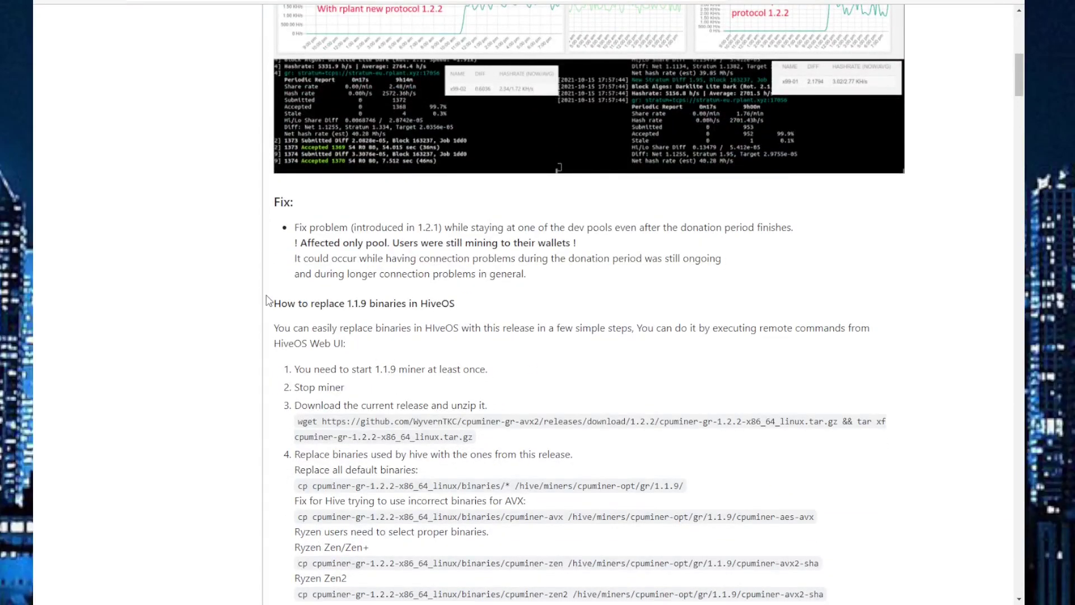
scroll(720, 517, up, 4)
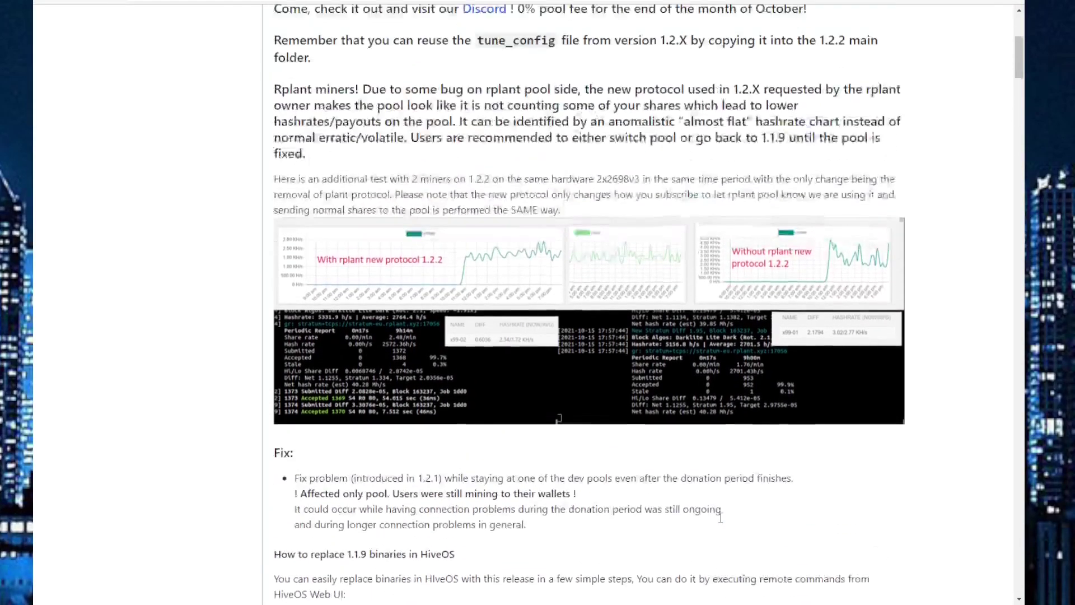
scroll(721, 518, up, 2)
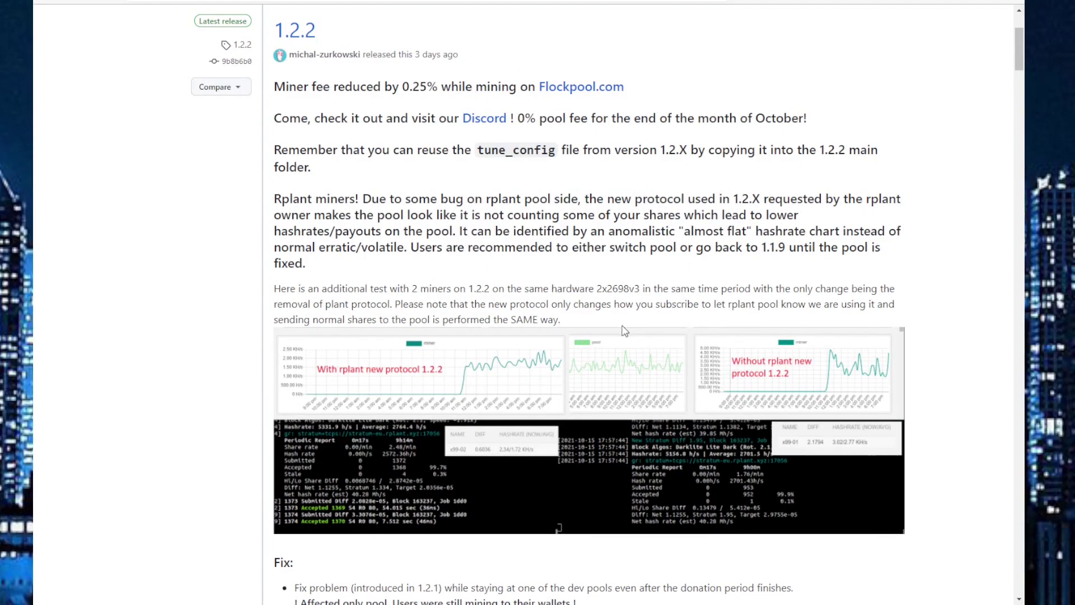
scroll(625, 331, down, 10)
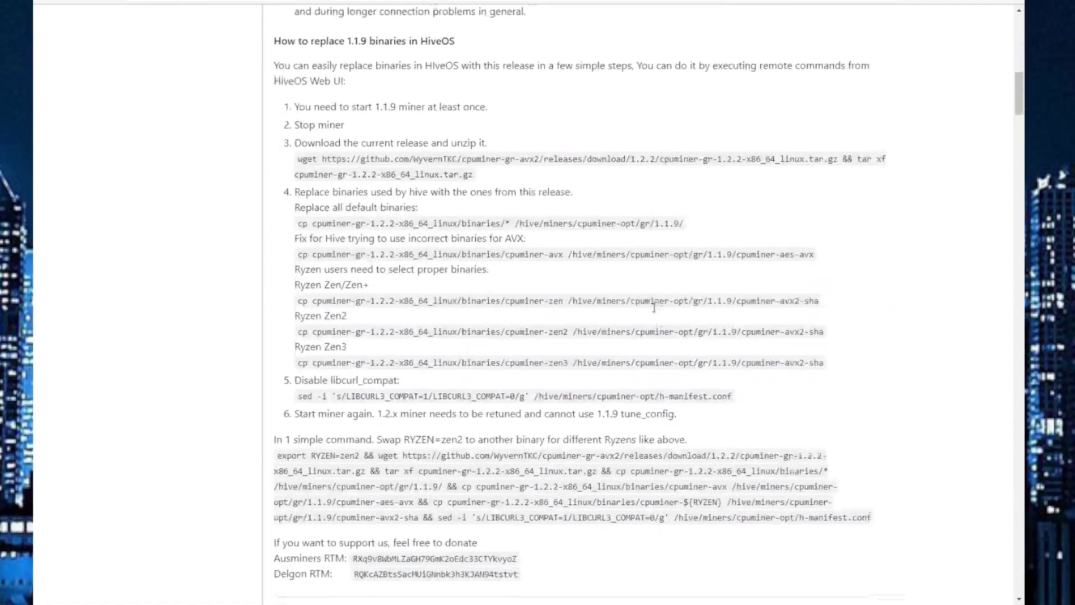
scroll(654, 307, down, 5)
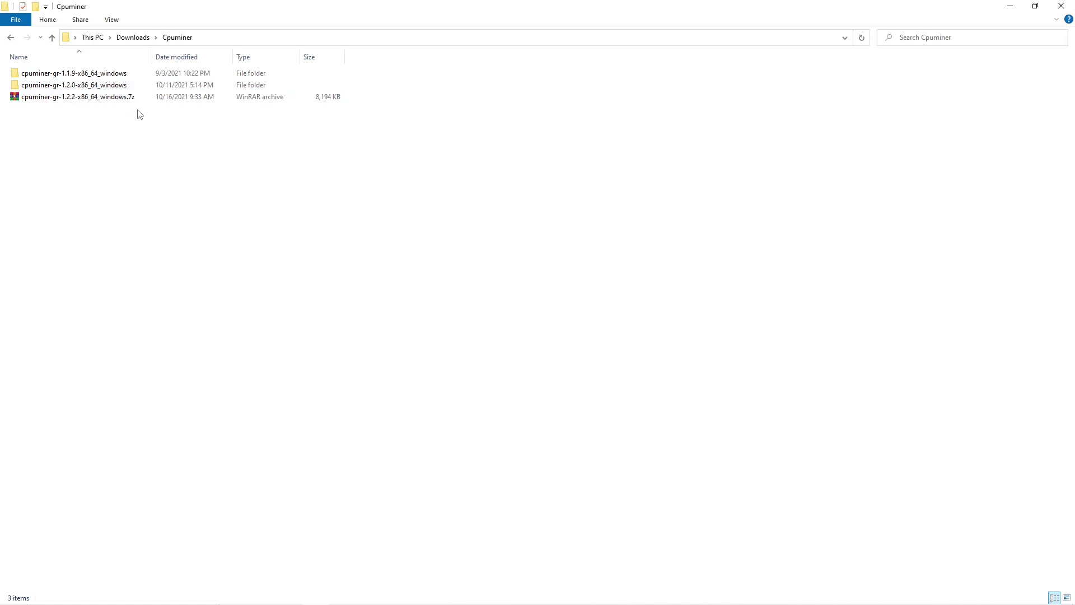
Extract the cpuminer-gr-1.2.2-x86_64_windows.7z archive into its own folder inside the Cpuminer folder
right_click(53, 97)
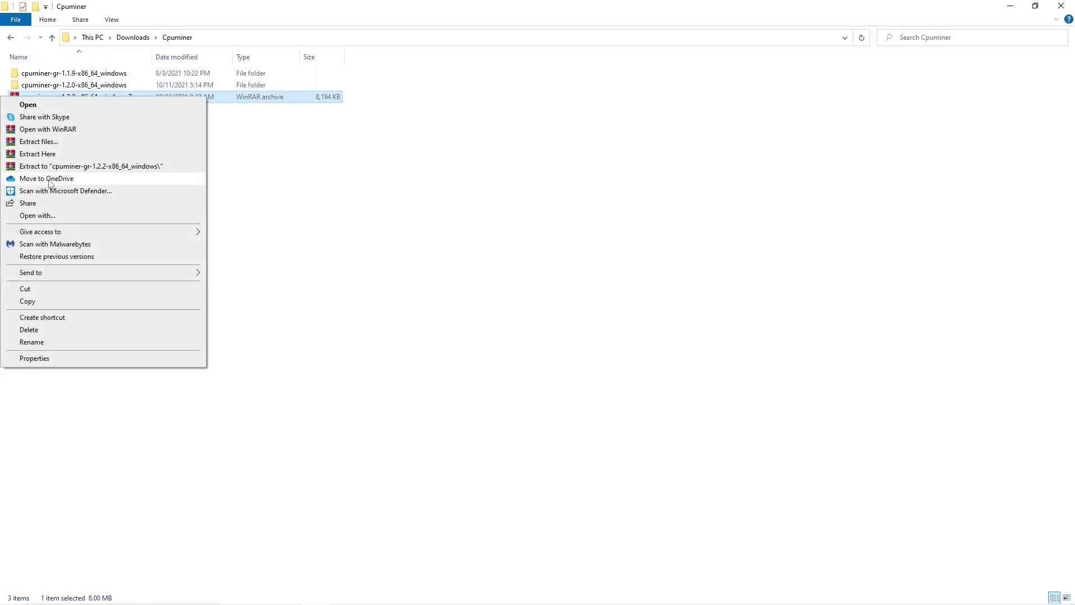
click(103, 167)
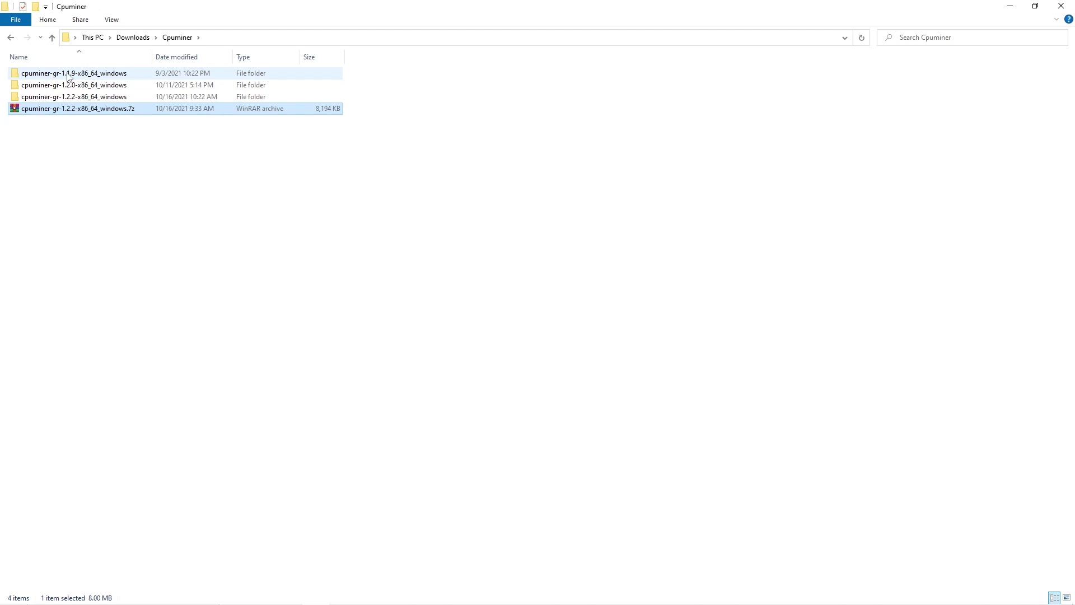
Open the 1.1.9 miner's cpuminer-avx2.bat for editing, check its pool address, wallet and tuning arguments, and close it
double_click(68, 78)
double_click(31, 74)
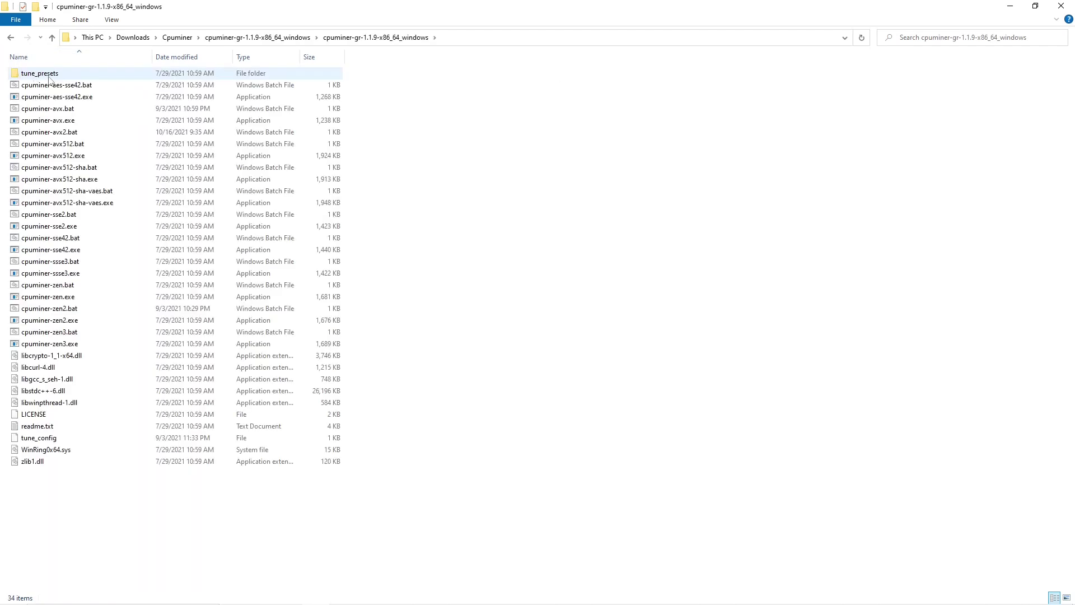
right_click(54, 137)
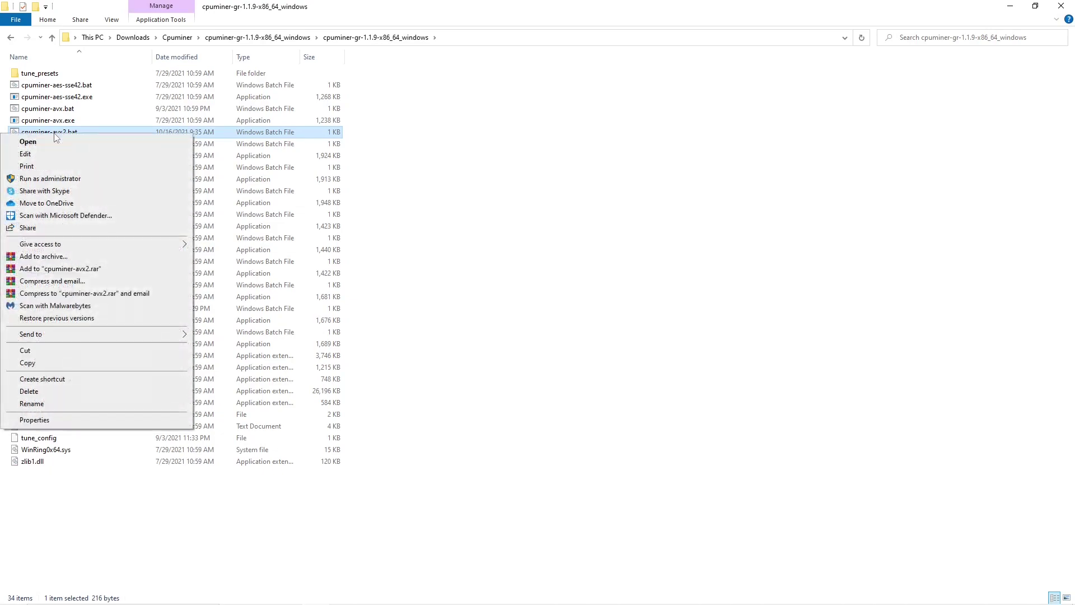
click(63, 156)
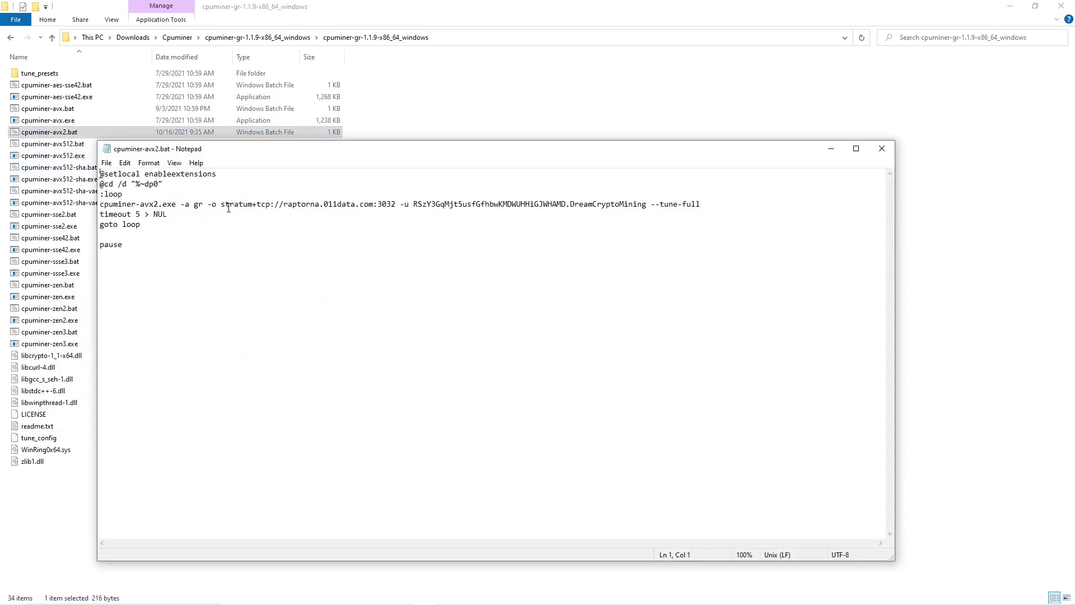
drag(221, 204, 698, 204)
click(713, 206)
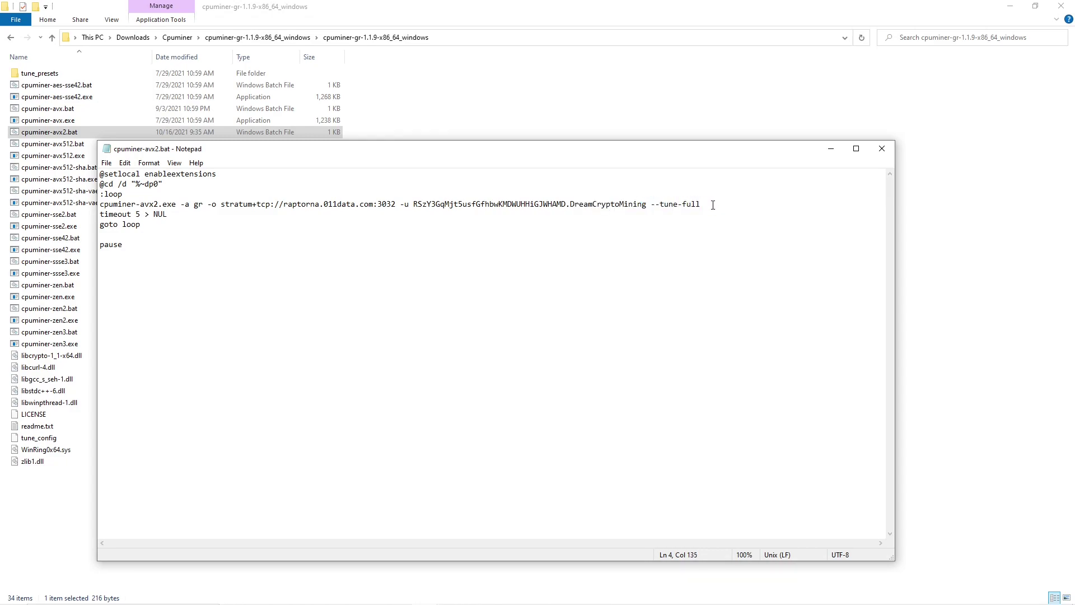
click(882, 148)
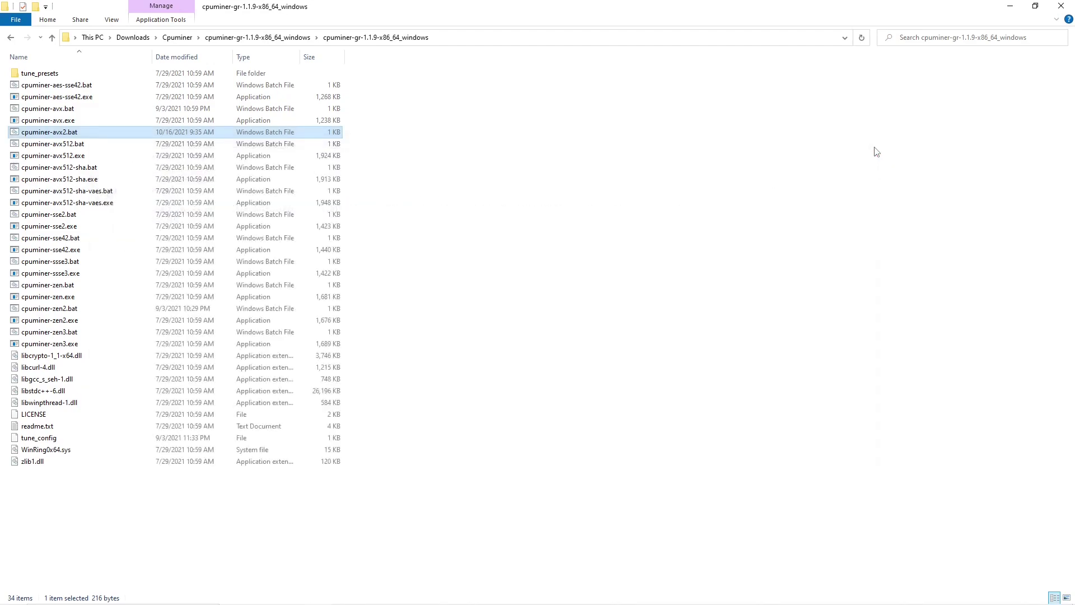
Locate the avx2 and zen2 batch files in the 1.1.9 folder and return to the Cpuminer folder
right_click(52, 136)
click(499, 211)
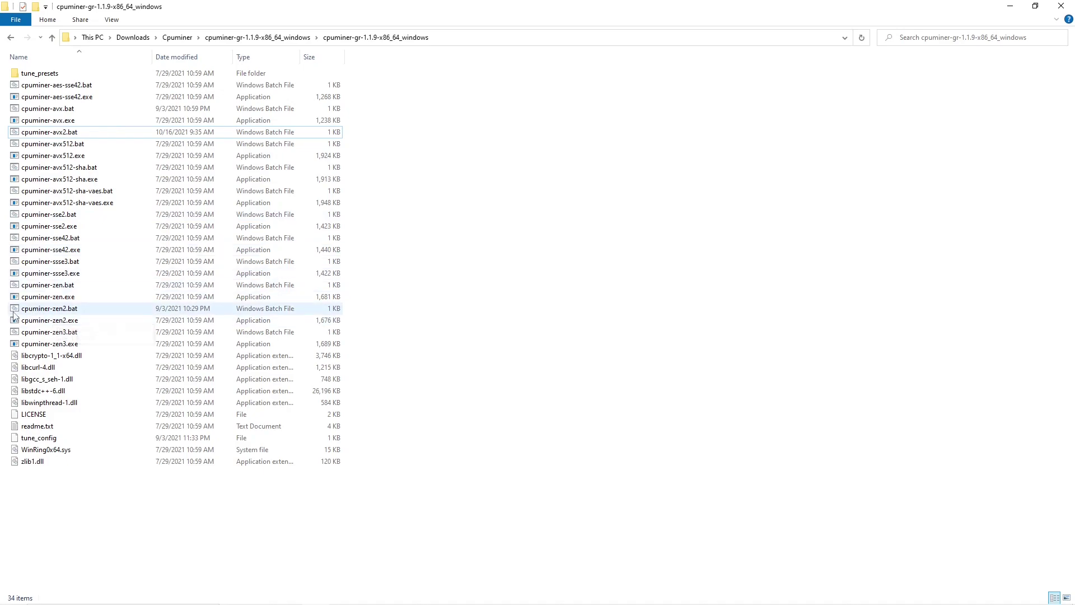
click(40, 312)
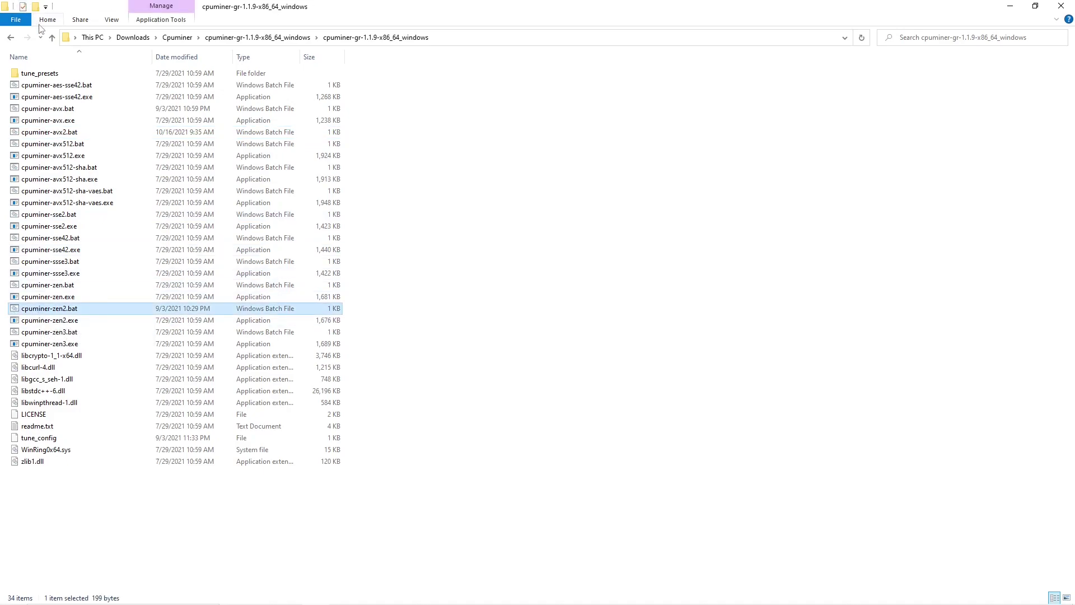
click(52, 37)
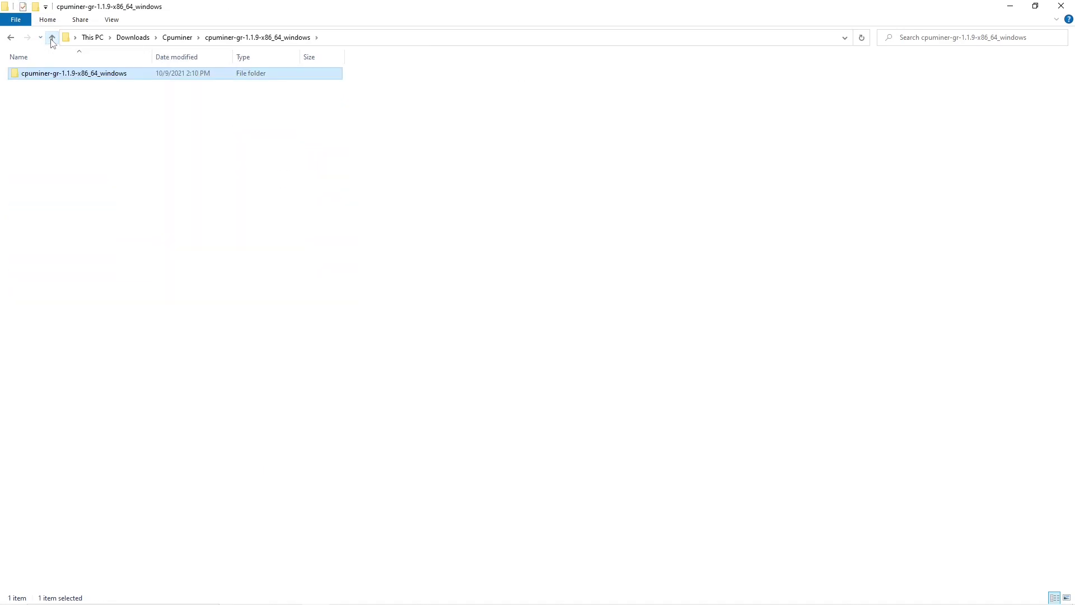
click(52, 38)
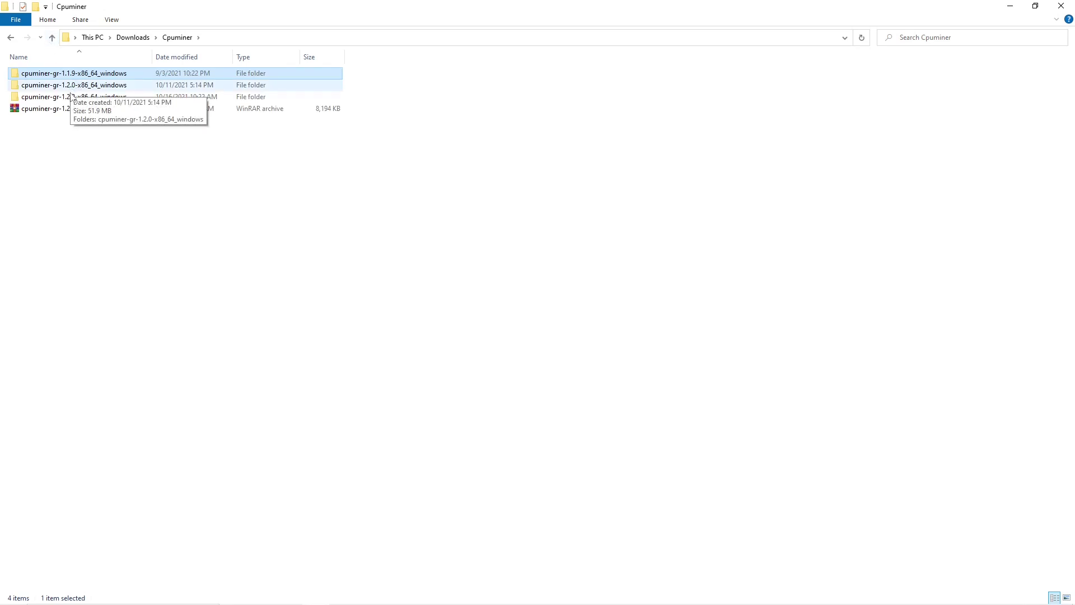
Open config.json from the inner cpuminer-gr-1.2.0-x86_64_windows folder in Notepad
mouse_move(66, 88)
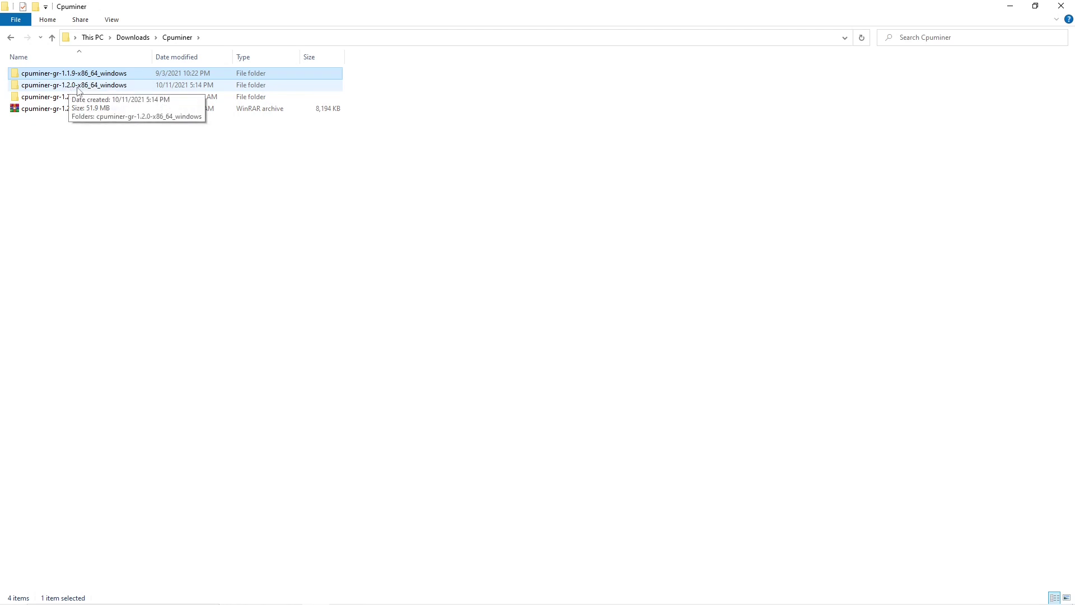
double_click(78, 87)
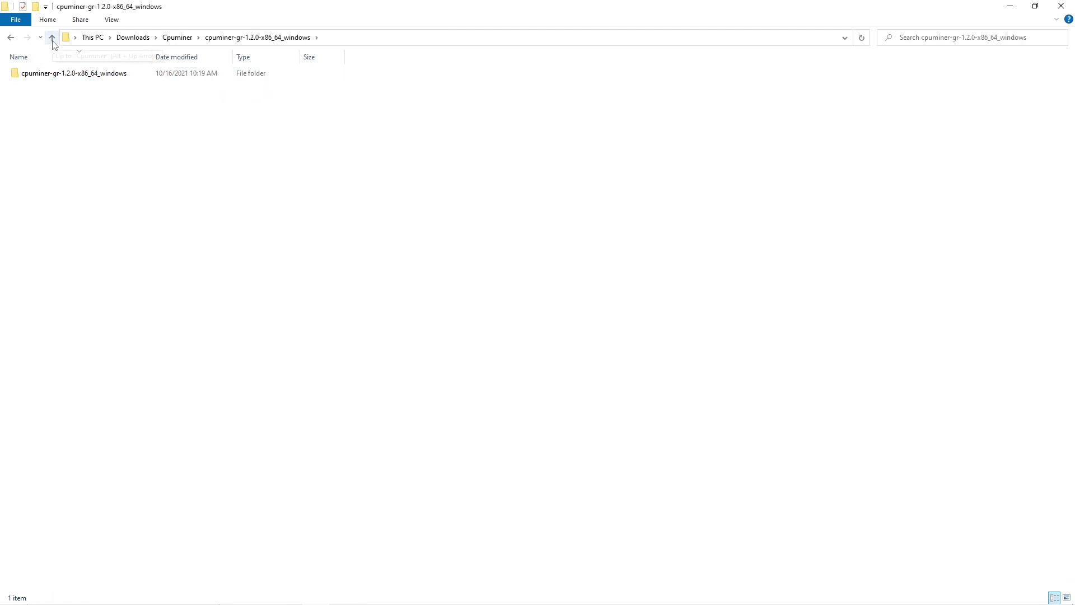
click(52, 37)
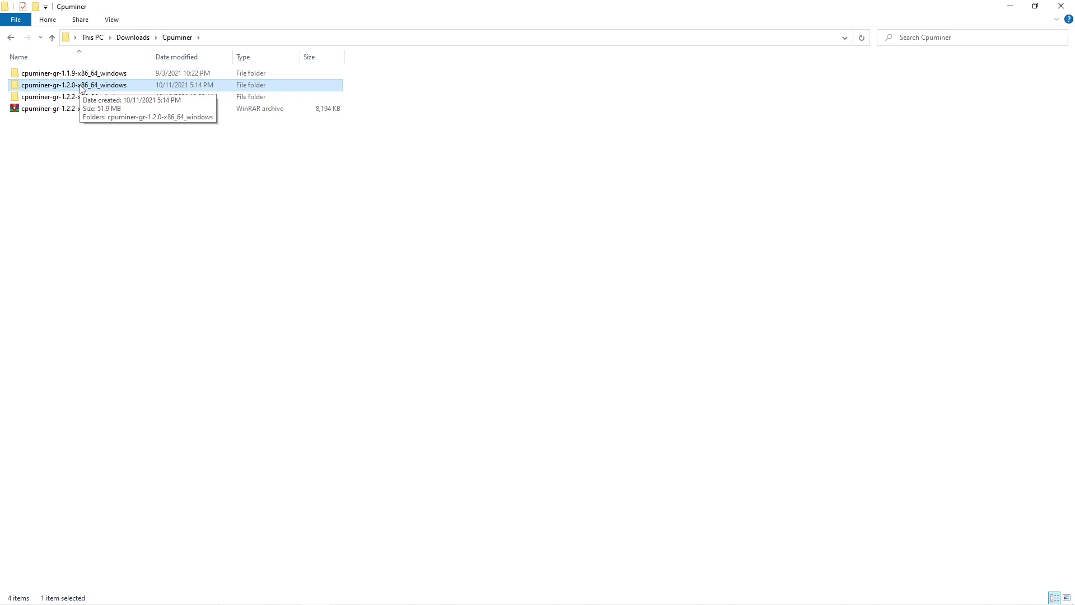
double_click(80, 88)
double_click(73, 74)
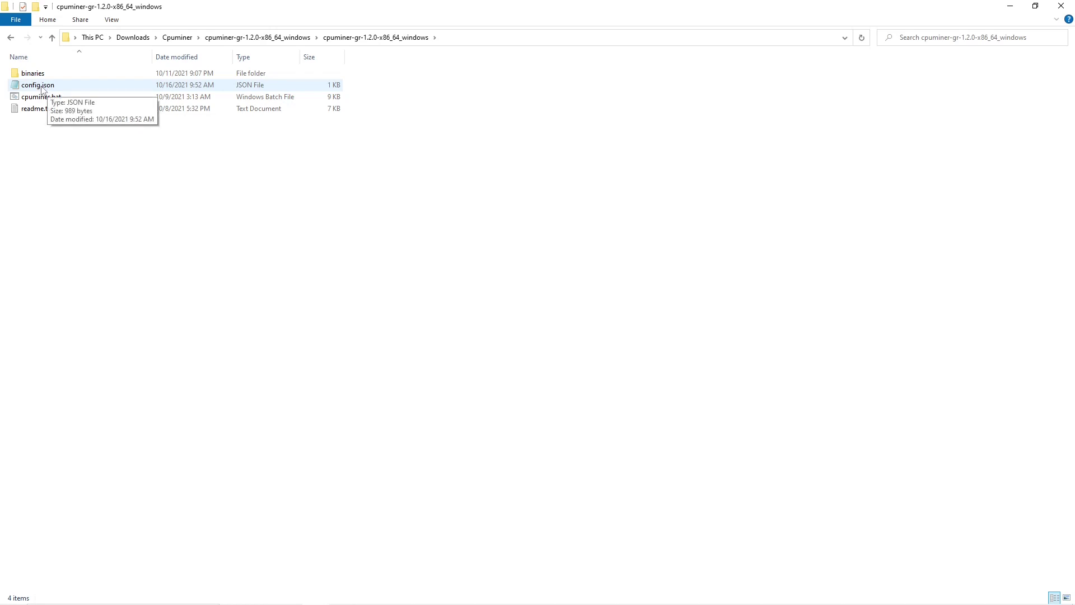
click(42, 88)
right_click(42, 89)
click(39, 108)
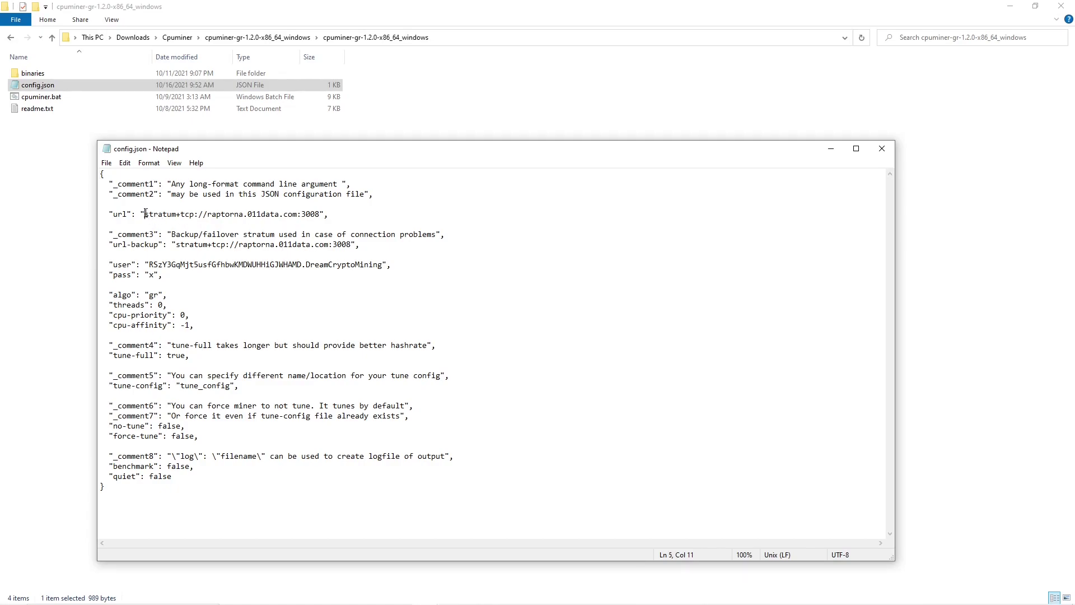
Examine the url, url-backup and user entries in config.json, including the worker name after the wallet address
drag(146, 214, 316, 214)
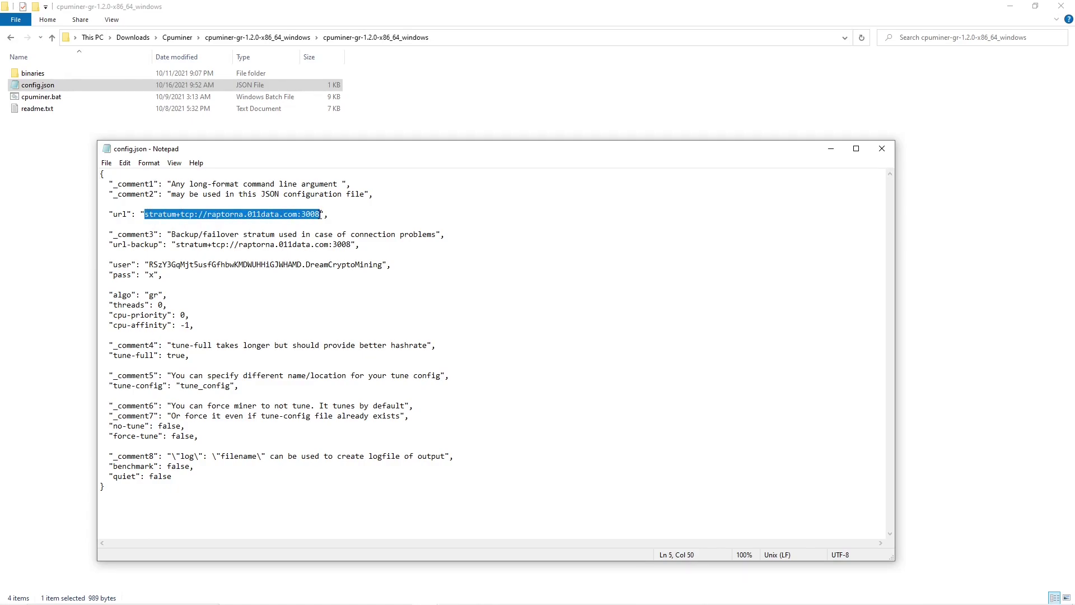
key(End)
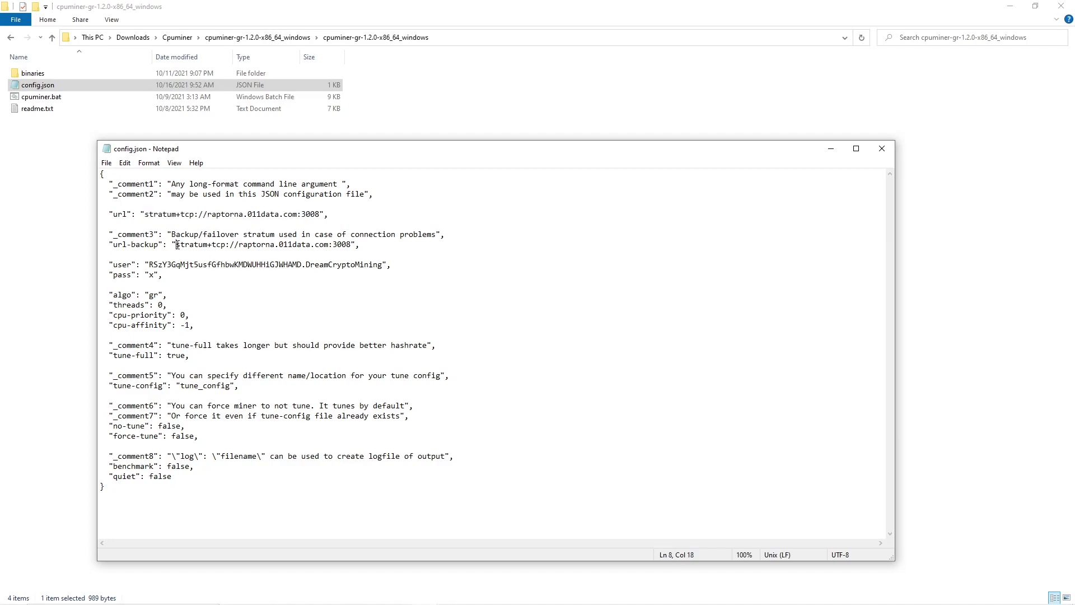
drag(177, 245, 352, 248)
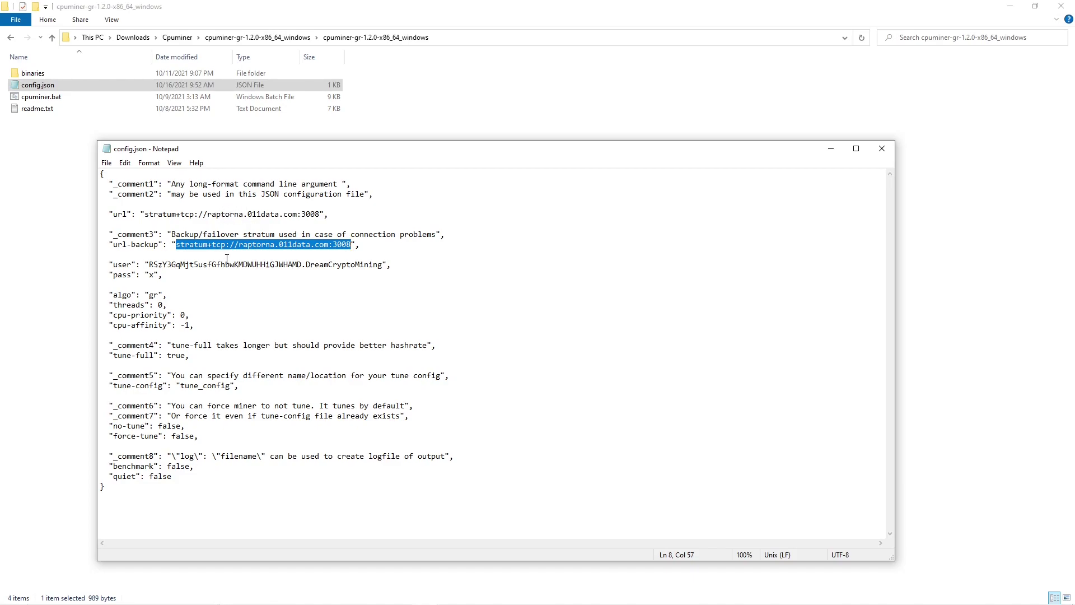
click(186, 253)
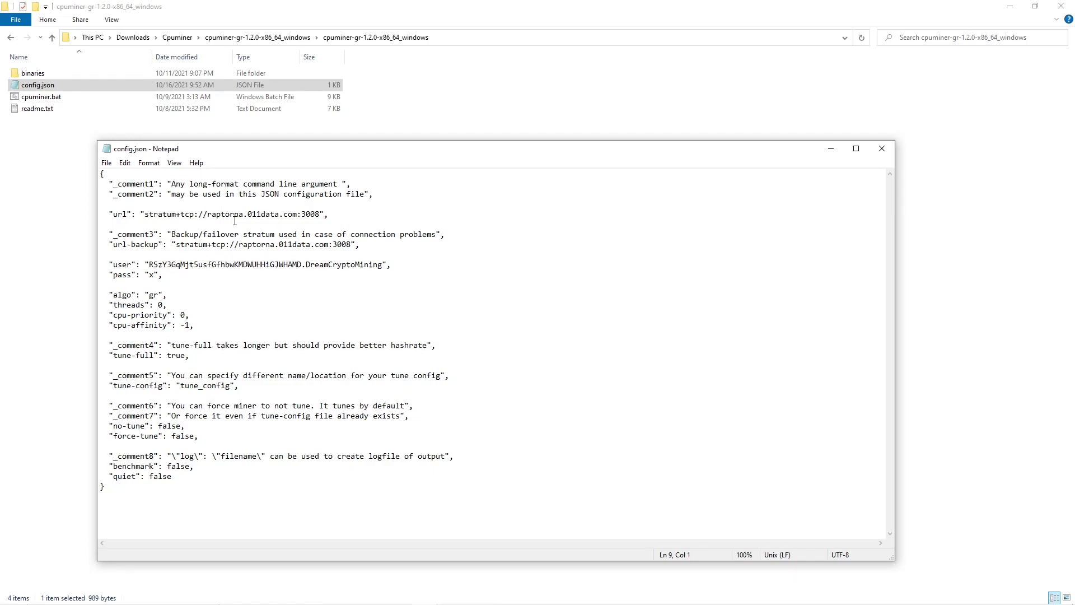
drag(177, 244, 350, 244)
click(435, 262)
drag(148, 263, 384, 266)
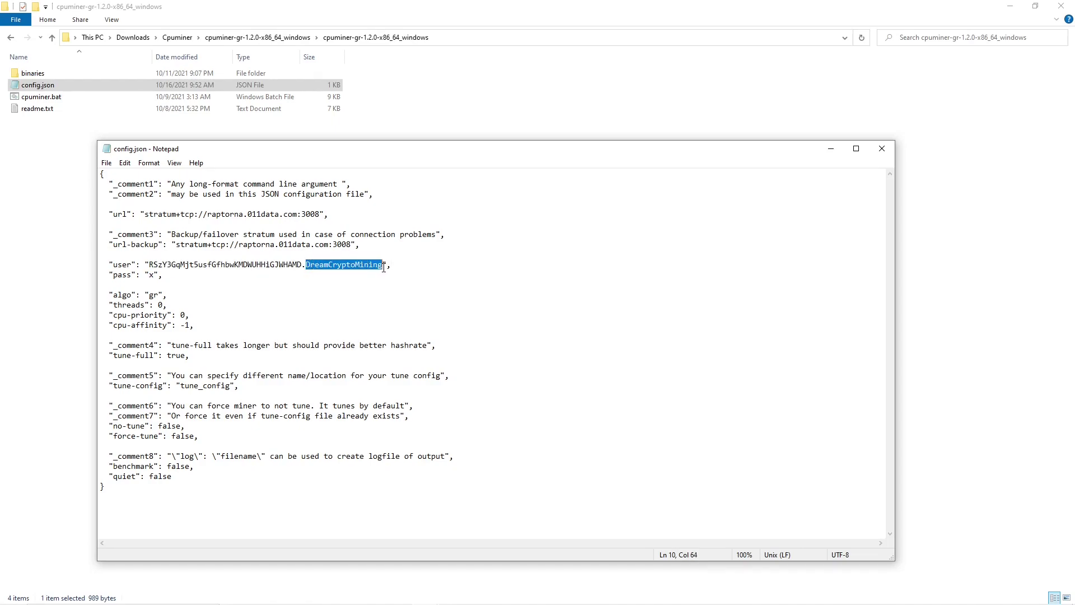
click(452, 280)
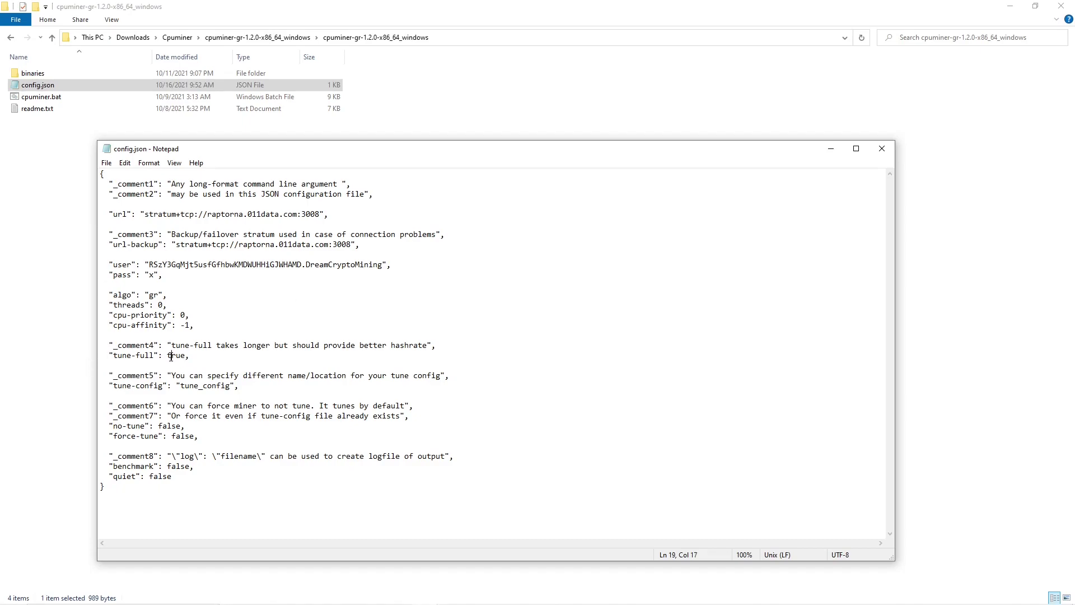
Change the tune-full value to "ture" in the 1.2.0 miner's config.json, save the file and close it
double_click(171, 357)
key(Left)
key(BackSpace)
key(BackSpace)
key(BackSpace)
text(flase)
text(ure)
click(107, 163)
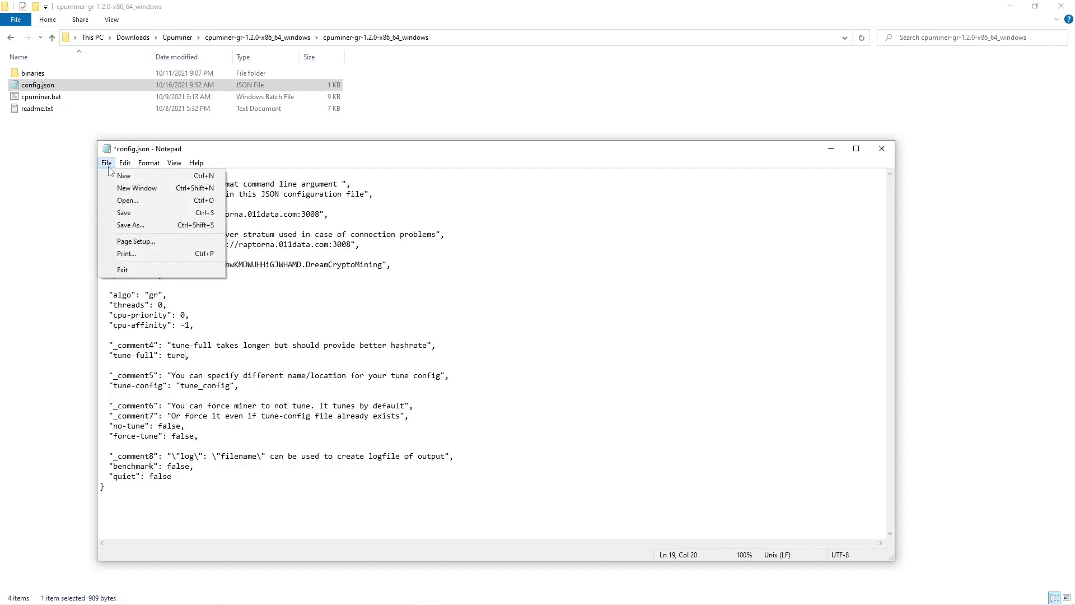
click(136, 214)
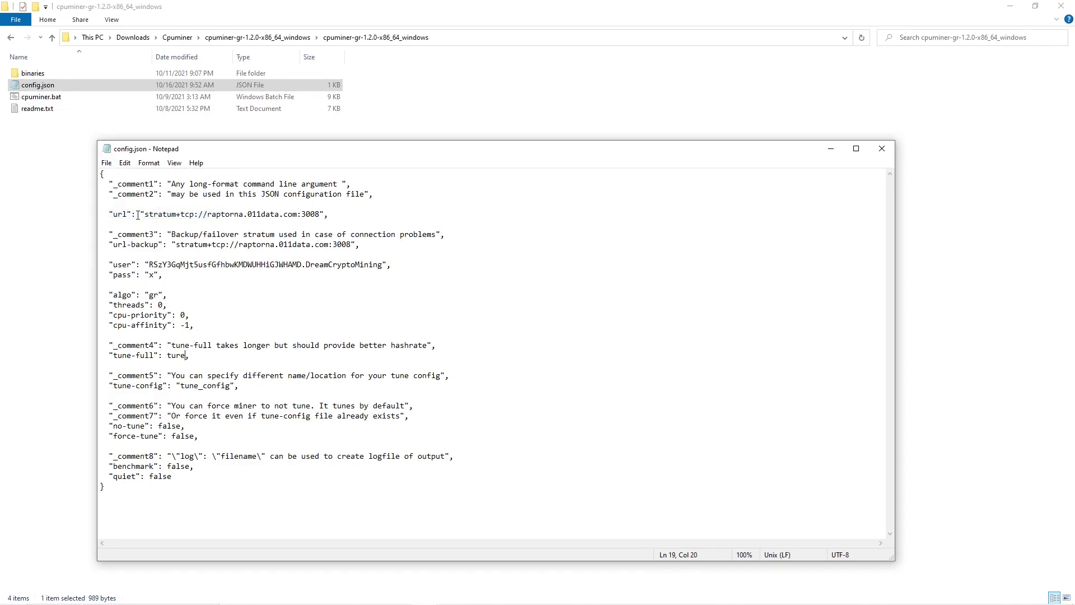
click(882, 149)
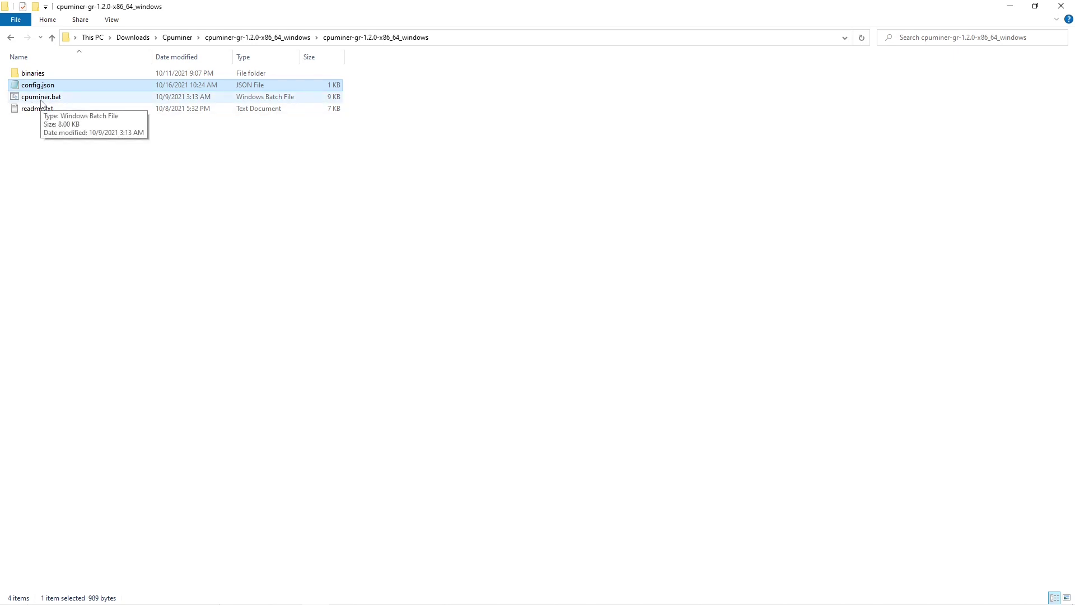
Check the run options for cpuminer.bat in the 1.2.0 folder and return to the Cpuminer folder
click(41, 100)
right_click(41, 100)
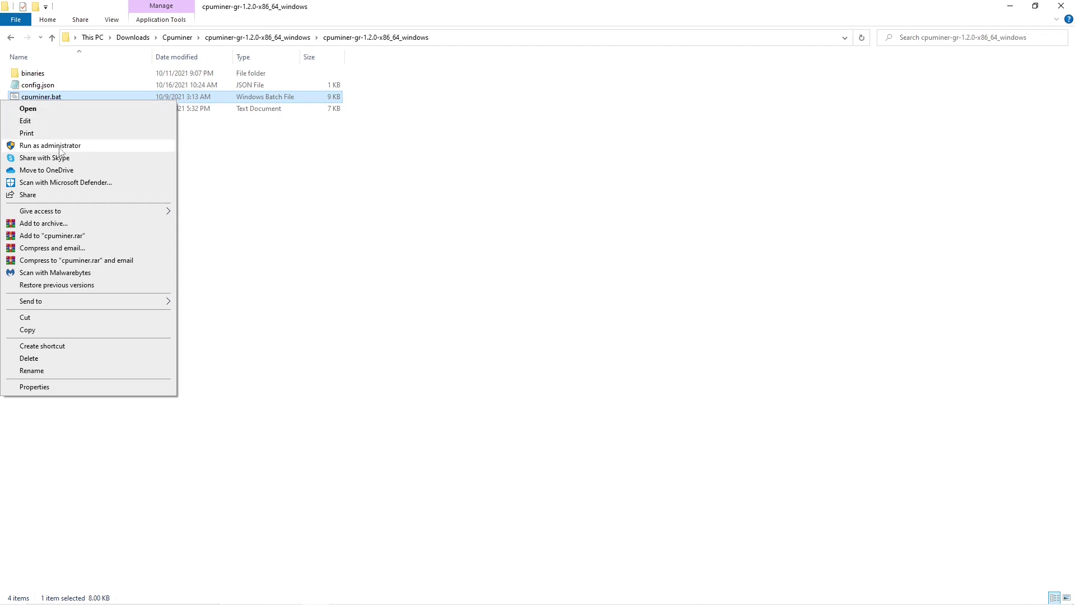
click(247, 193)
click(247, 192)
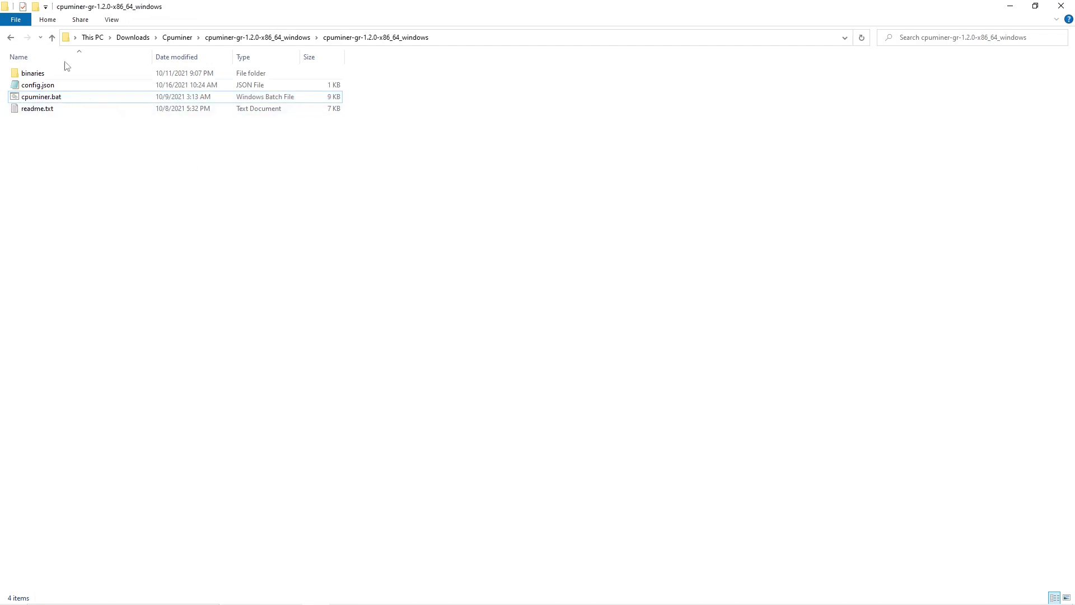
click(52, 38)
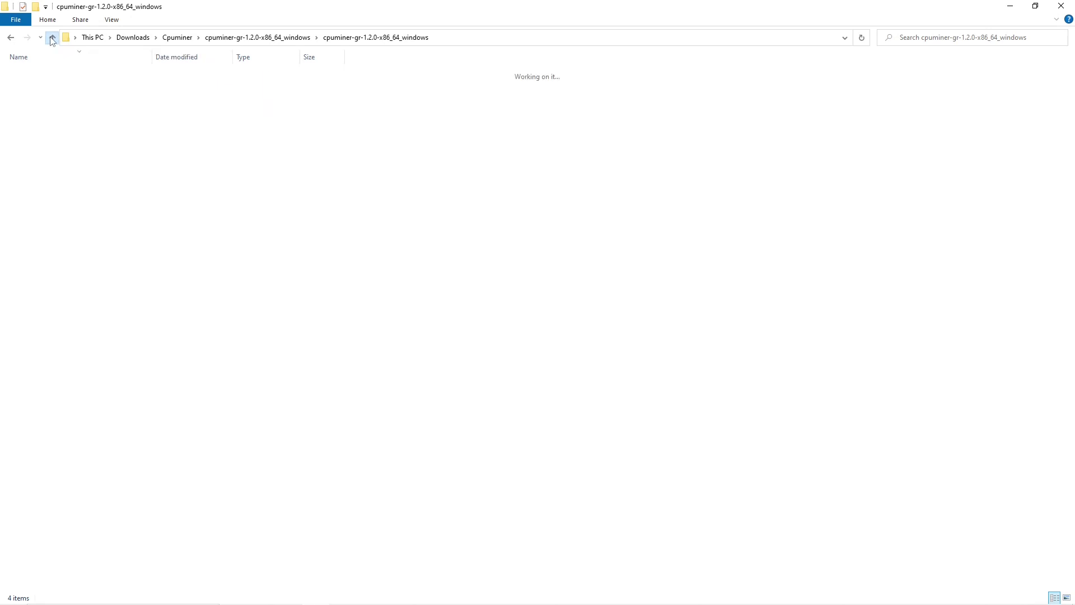
click(52, 38)
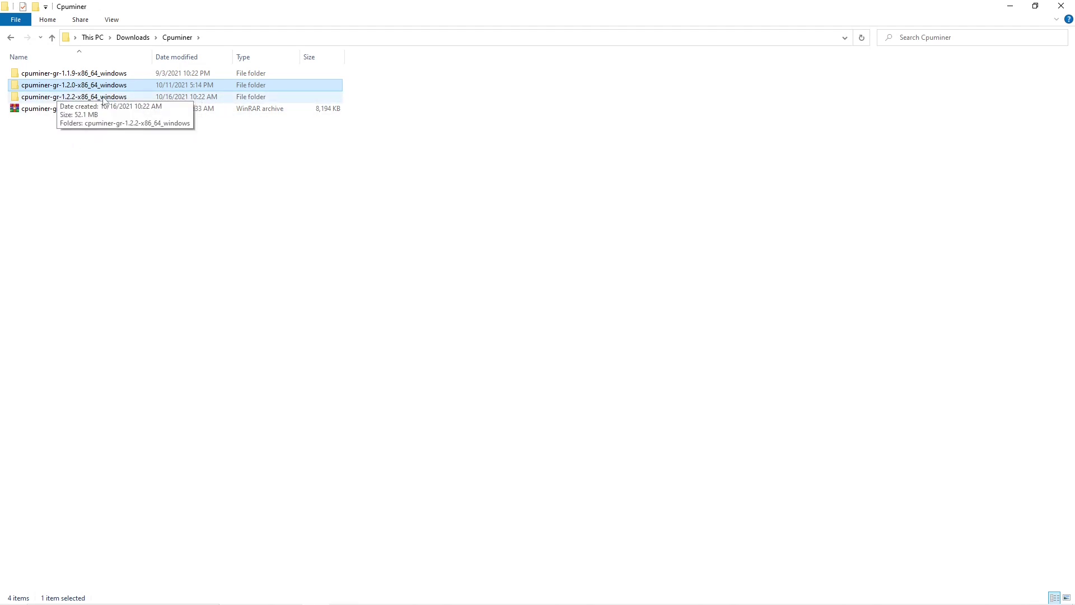
Open config.json from the inner cpuminer-gr-1.2.2-x86_64_windows folder, check its url, url-backup and tune-full entries, and close it
double_click(58, 99)
double_click(48, 74)
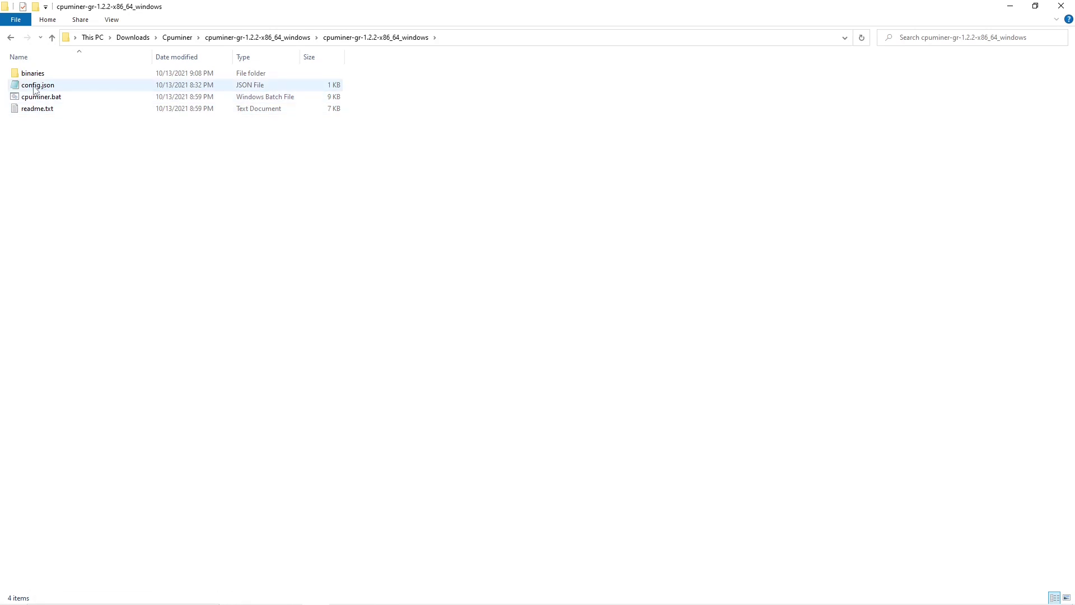
right_click(39, 86)
click(42, 106)
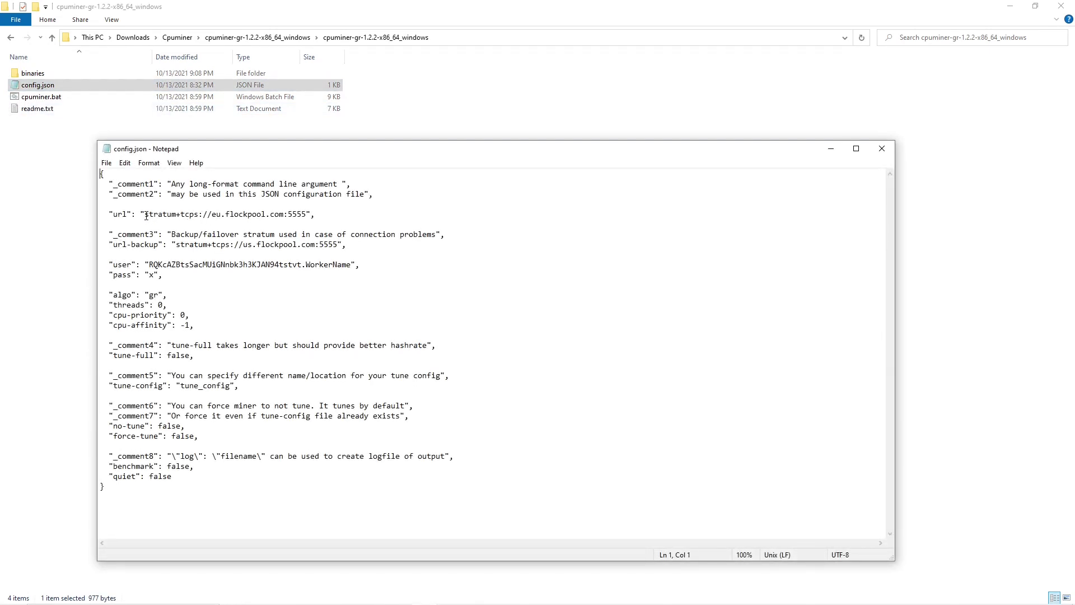
drag(146, 214, 305, 217)
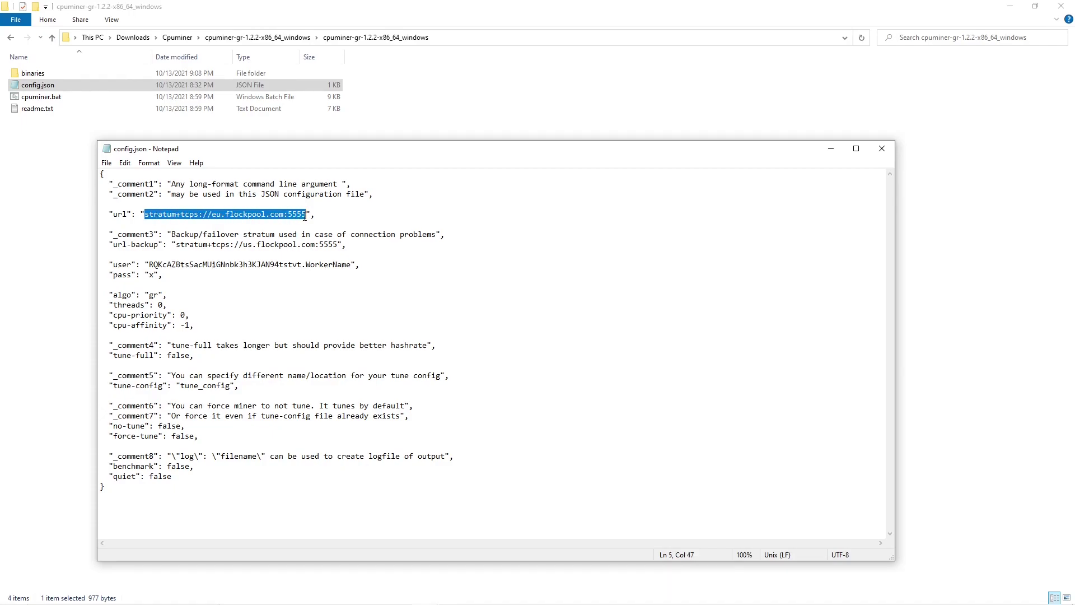
drag(177, 245, 338, 245)
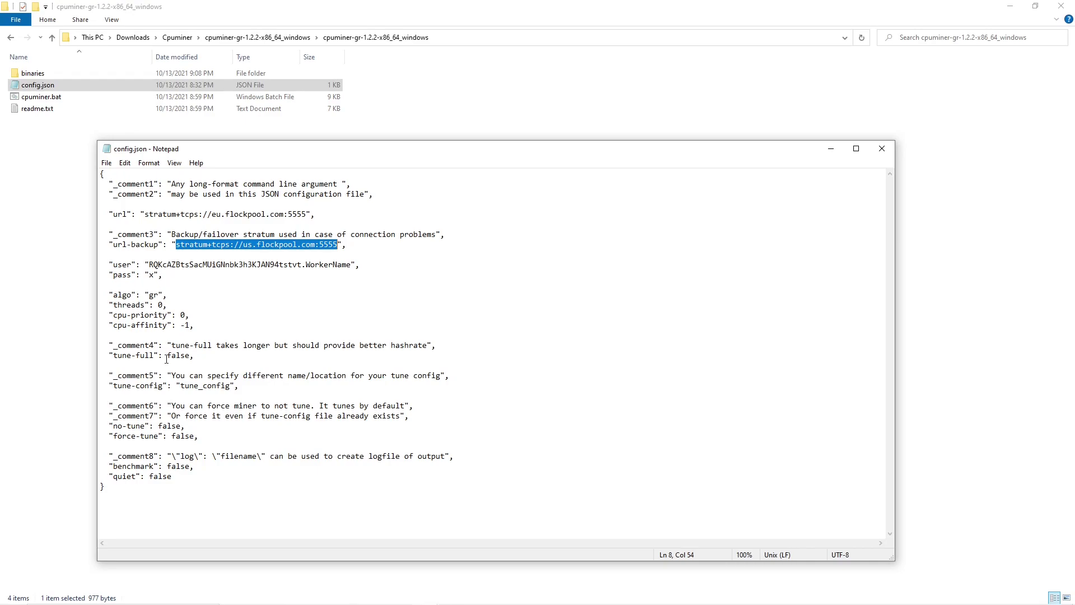
drag(110, 355, 195, 356)
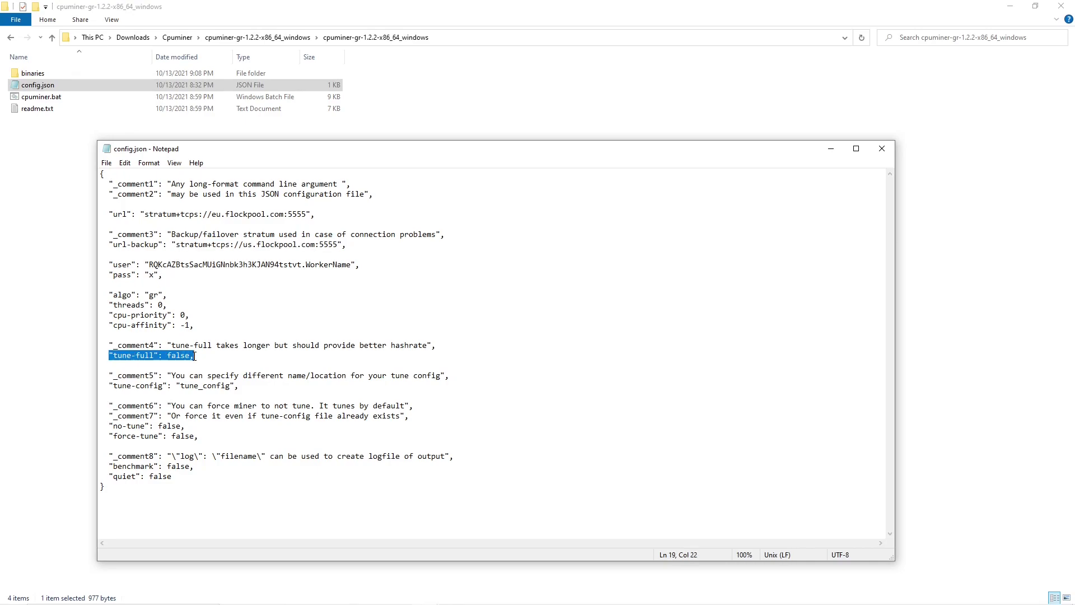
click(882, 148)
Copy the edited config.json from the inner cpuminer-gr-1.2.0-x86_64_windows folder
click(52, 38)
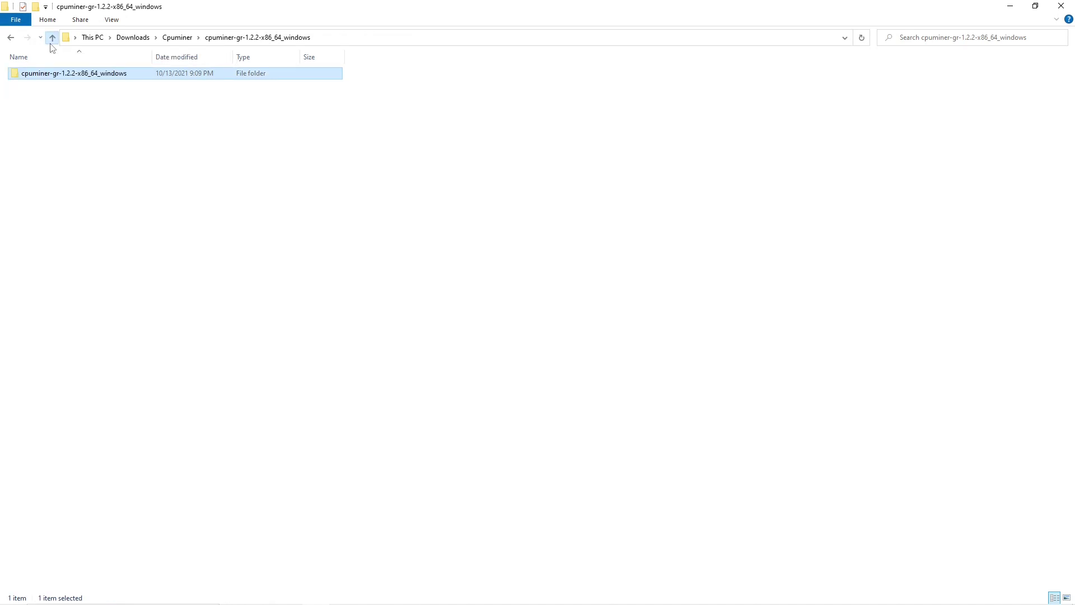
click(52, 37)
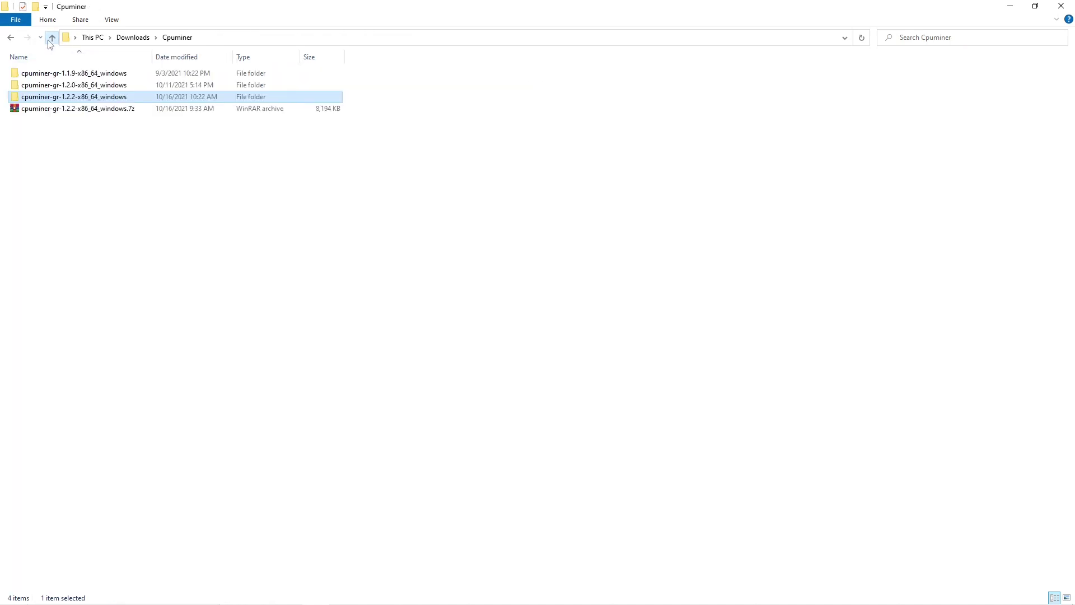
double_click(87, 87)
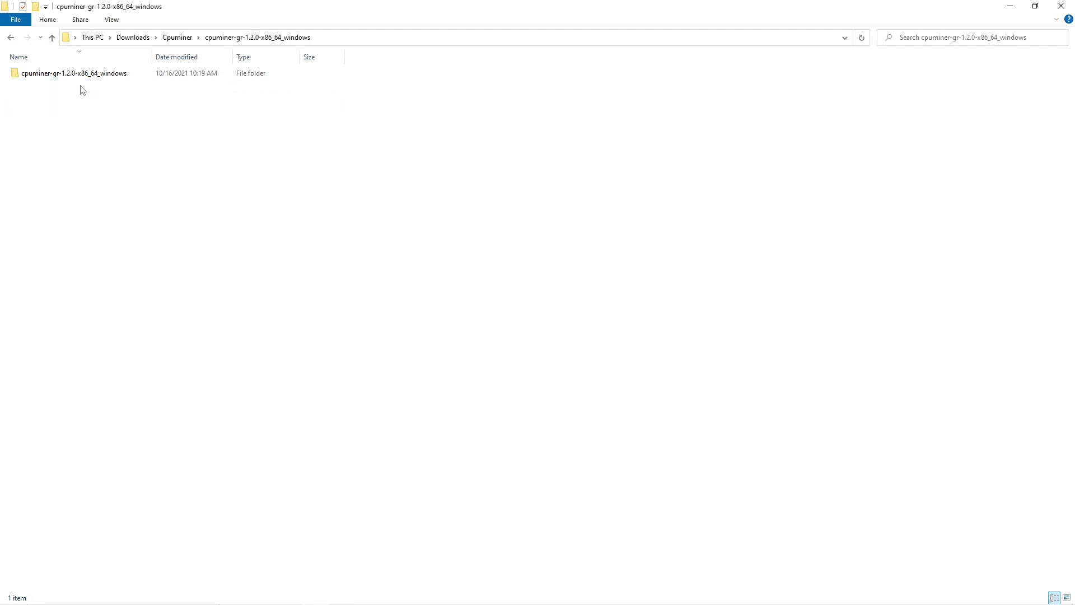
double_click(36, 84)
right_click(37, 88)
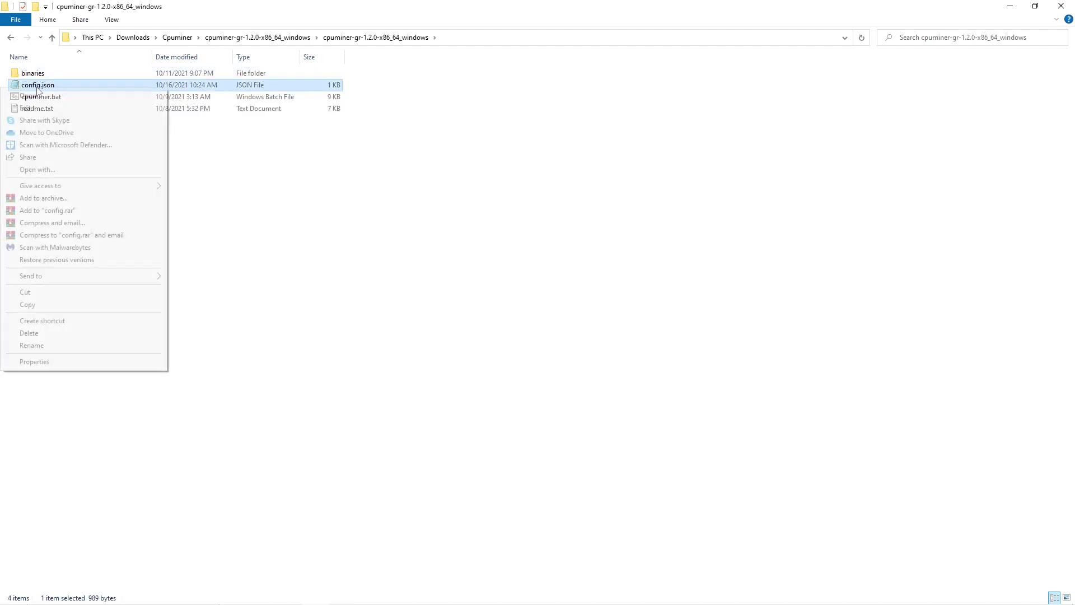
click(37, 307)
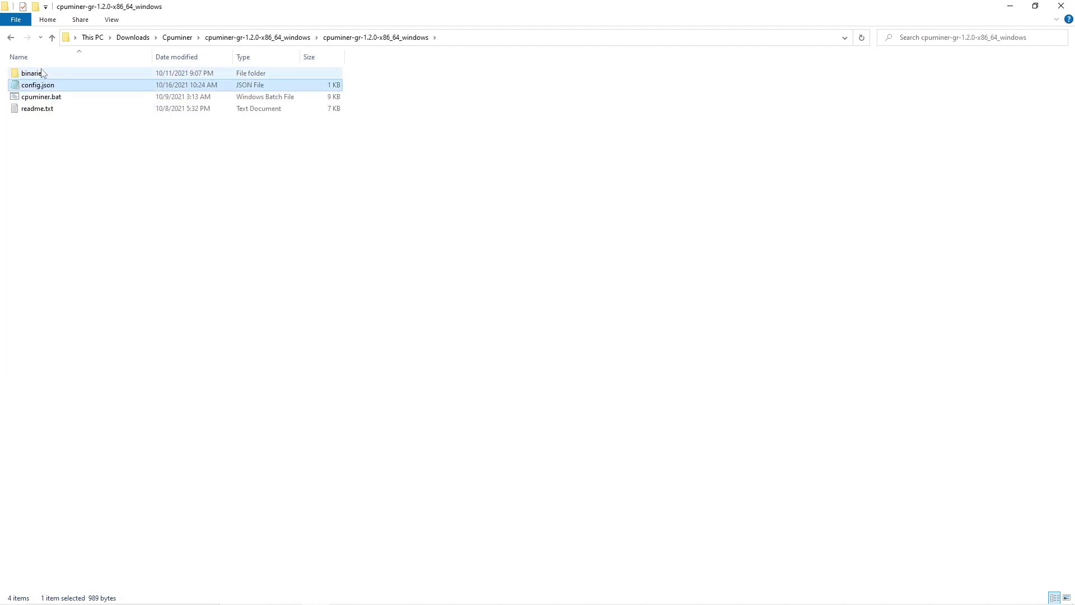
Paste the copied config.json into the inner cpuminer-gr-1.2.2-x86_64_windows folder, replacing the existing file
click(52, 38)
click(52, 37)
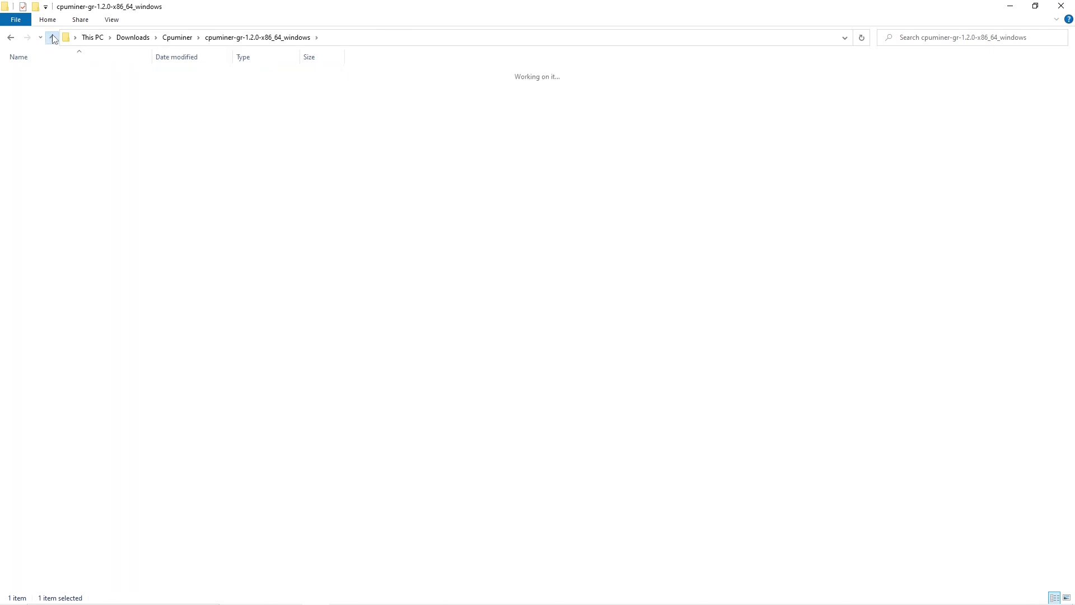
double_click(56, 97)
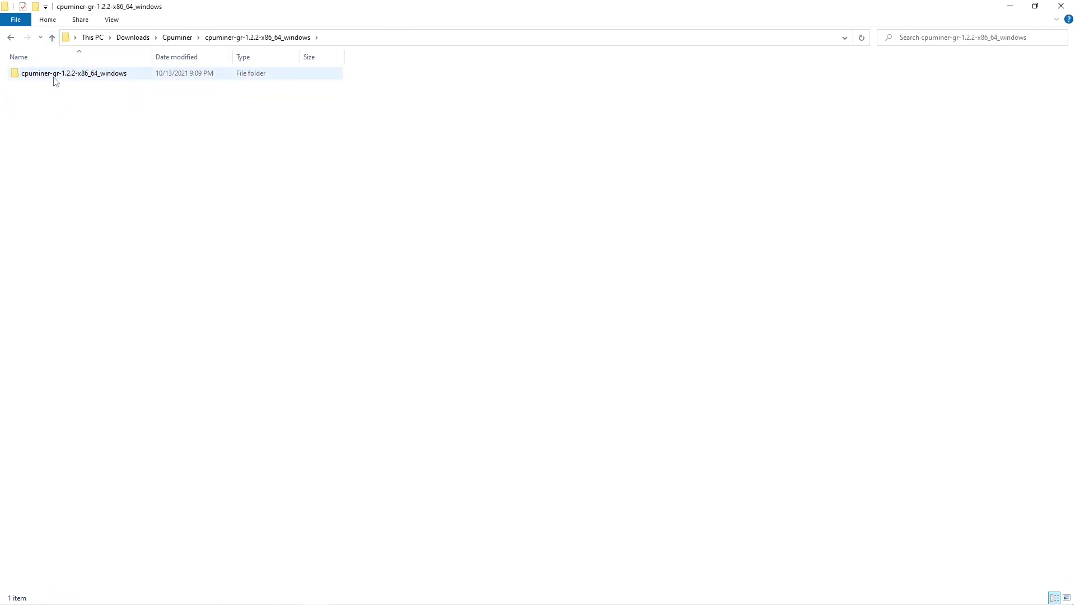
double_click(53, 75)
right_click(78, 152)
click(40, 229)
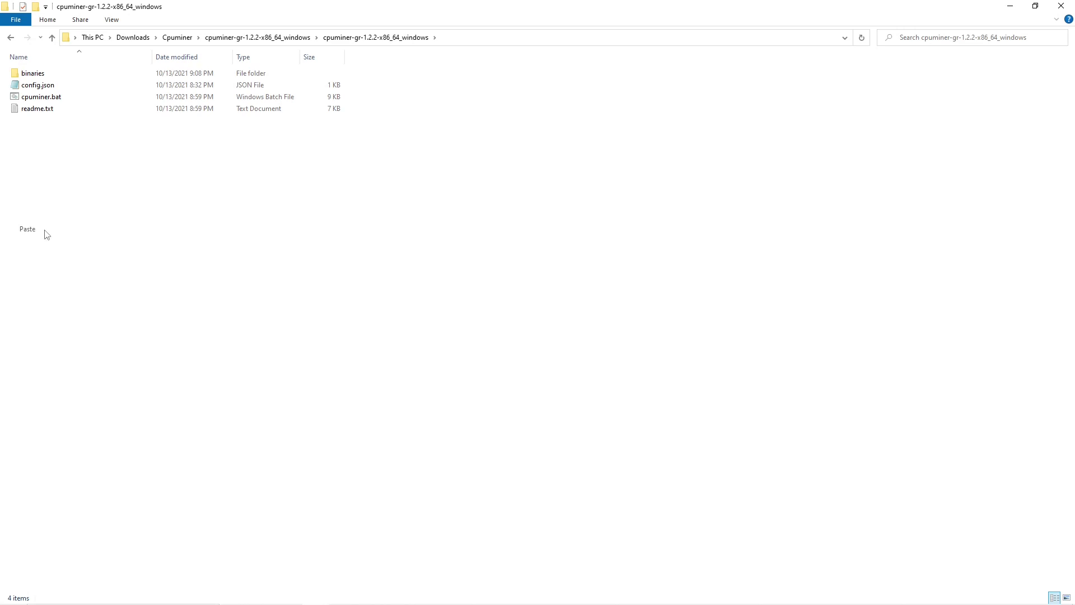
click(500, 223)
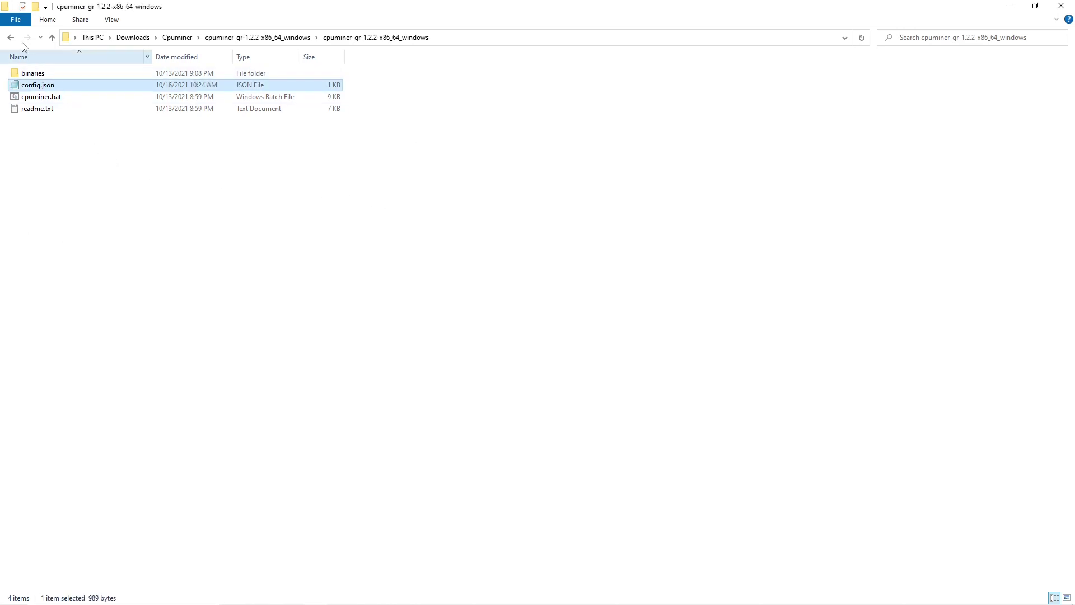
Copy the tune_config file from the binaries folder of the 1.2.0 miner
click(53, 37)
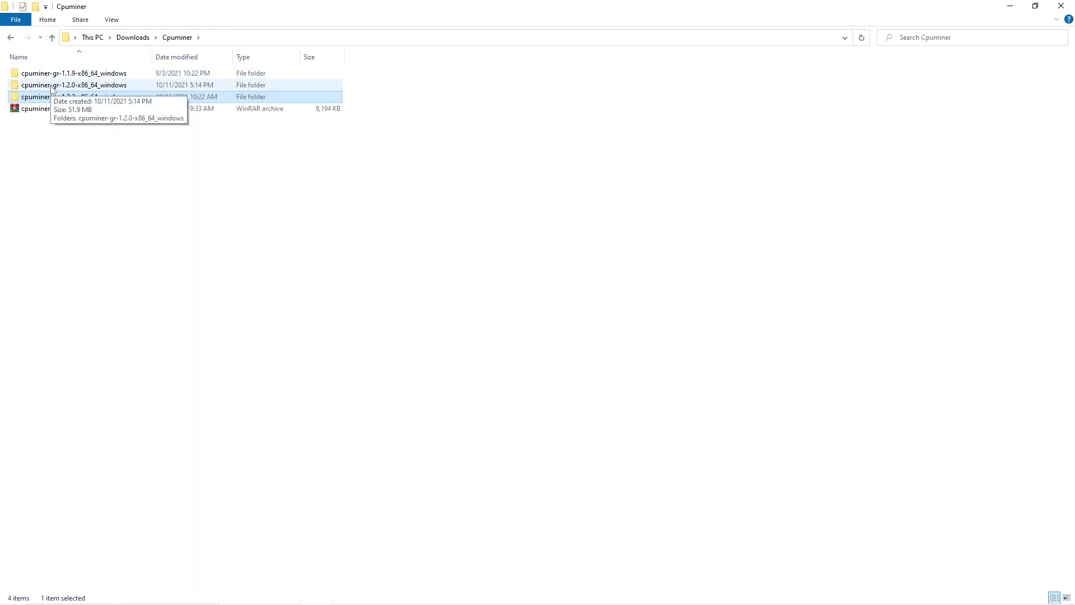
double_click(51, 87)
double_click(50, 74)
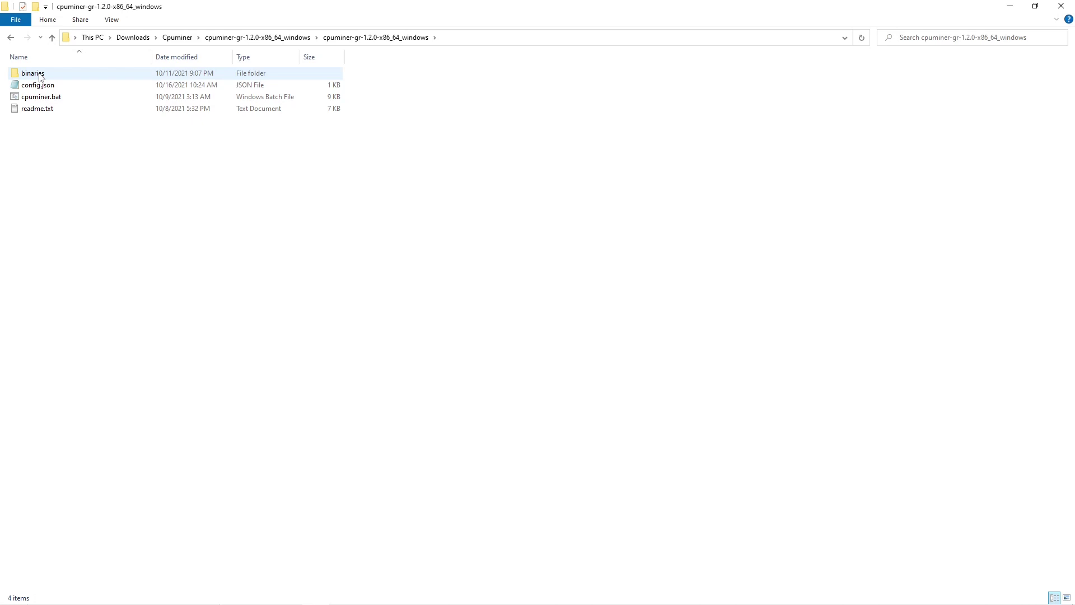
double_click(40, 74)
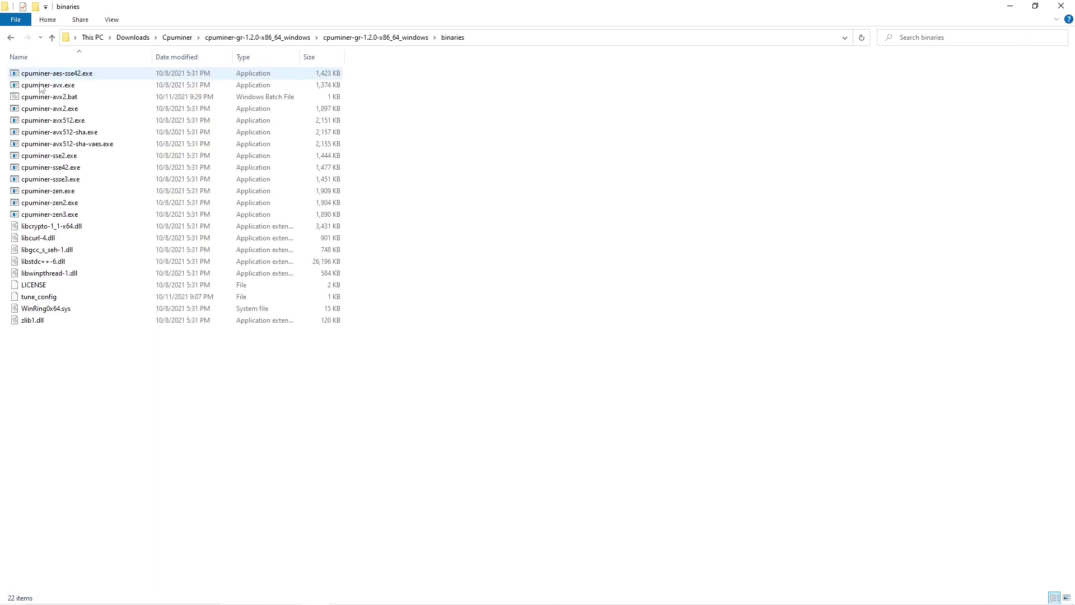
right_click(31, 300)
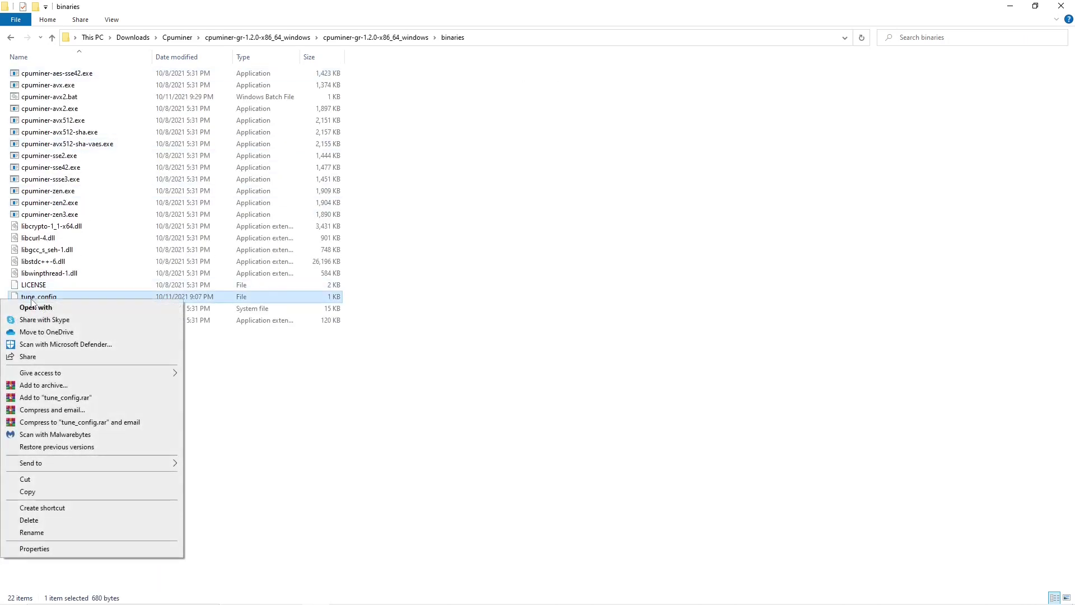
click(28, 492)
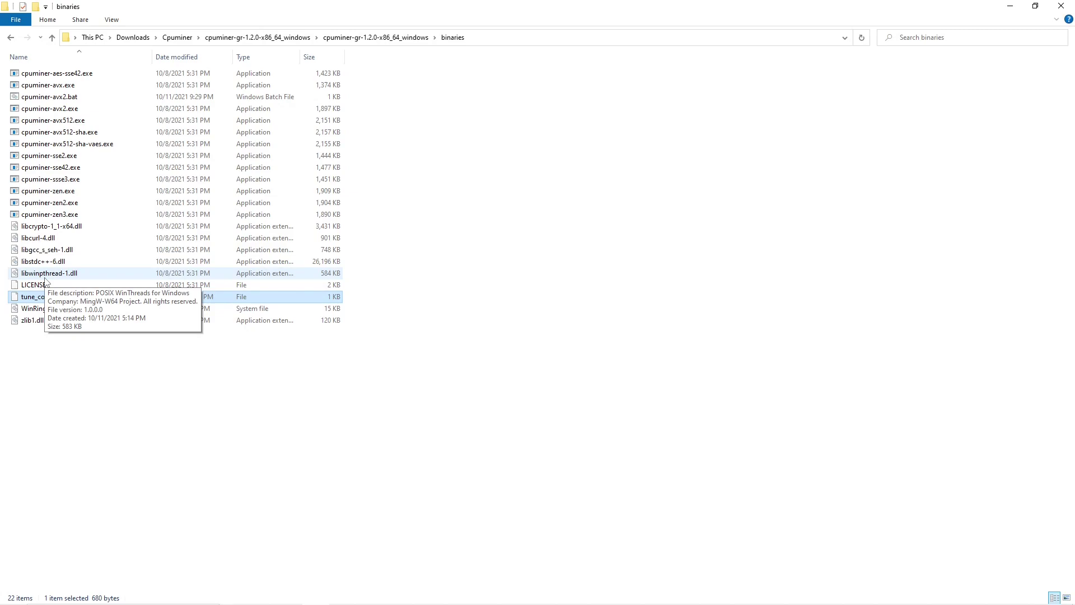
right_click(39, 298)
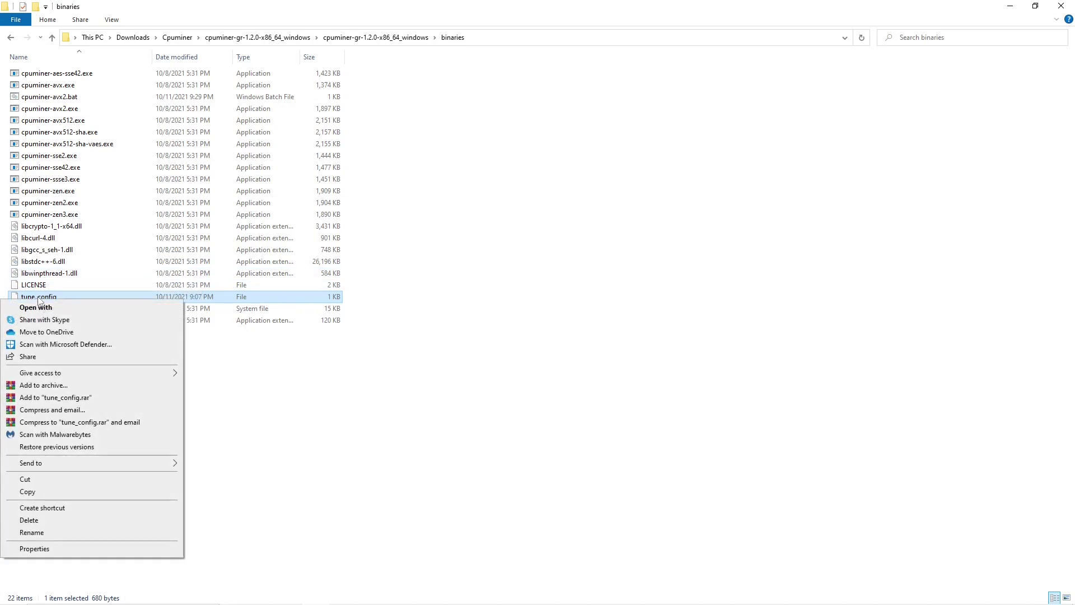
click(45, 496)
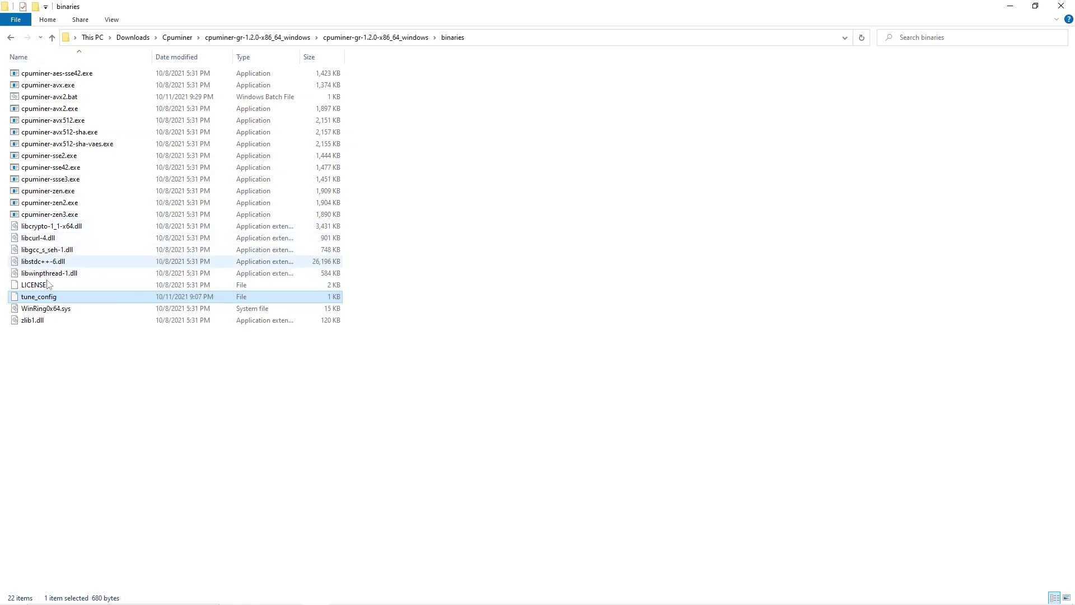
Go to the inner cpuminer-gr-1.2.2-x86_64_windows folder, try running cpuminer.bat and close its console window
click(52, 37)
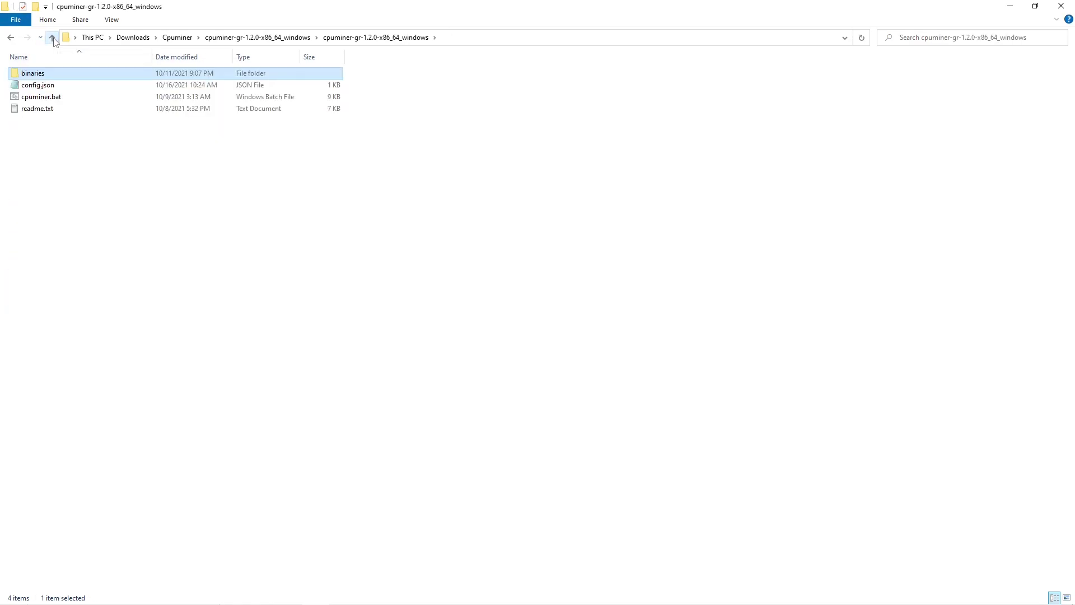
click(53, 38)
click(52, 38)
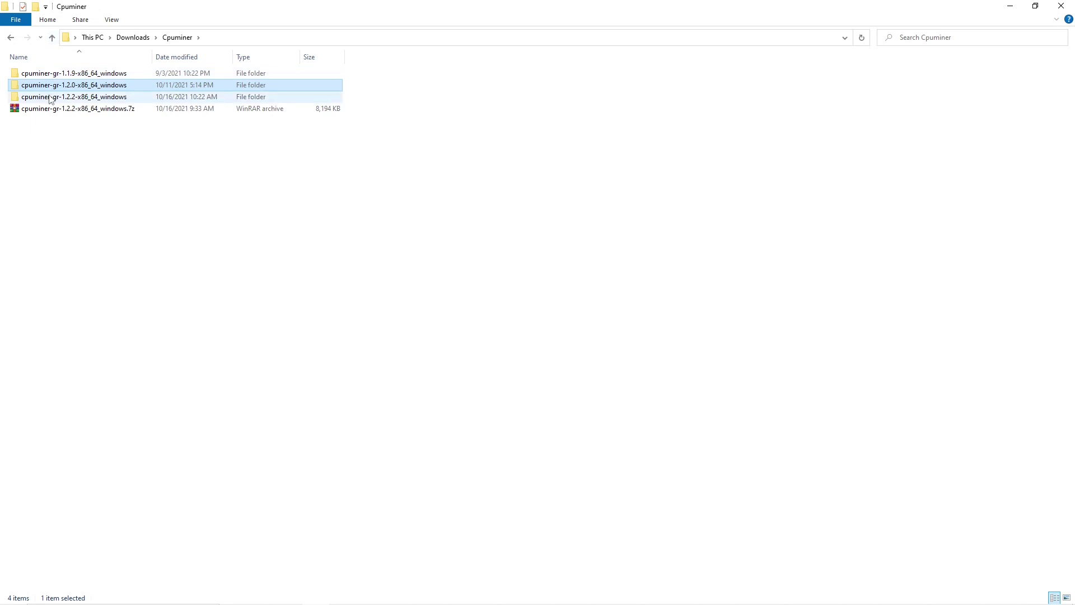
double_click(49, 96)
double_click(58, 74)
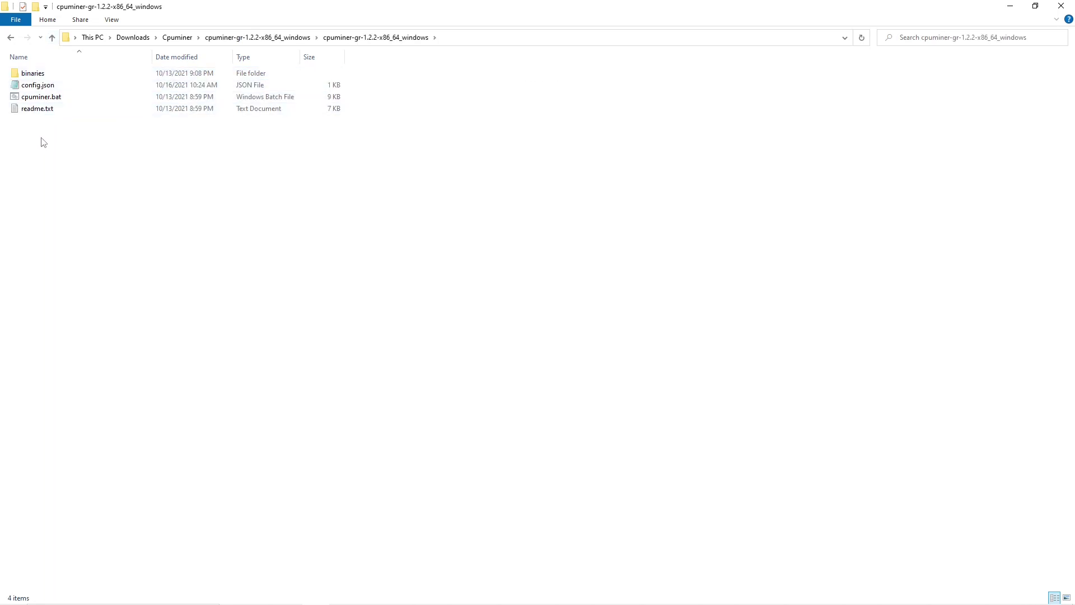
right_click(45, 100)
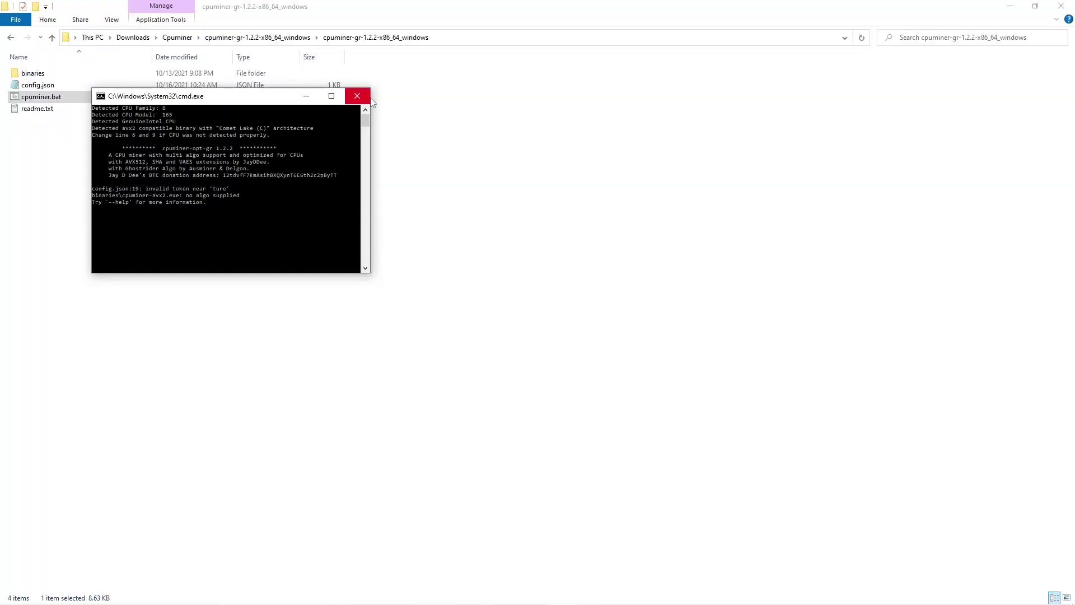
click(357, 97)
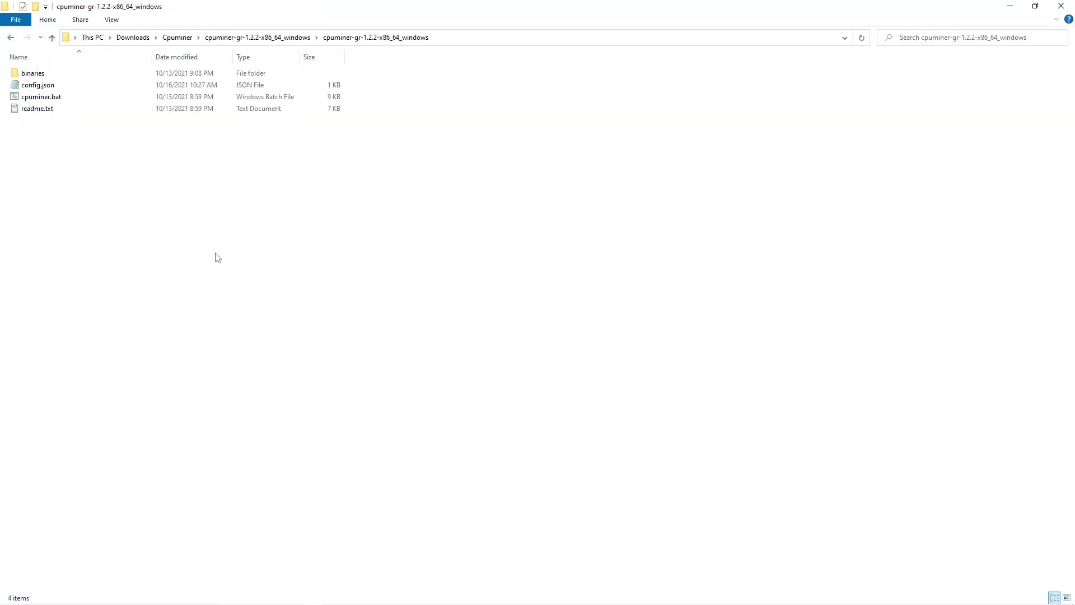
Run the 1.2.2 miner's cpuminer.bat as administrator
right_click(26, 100)
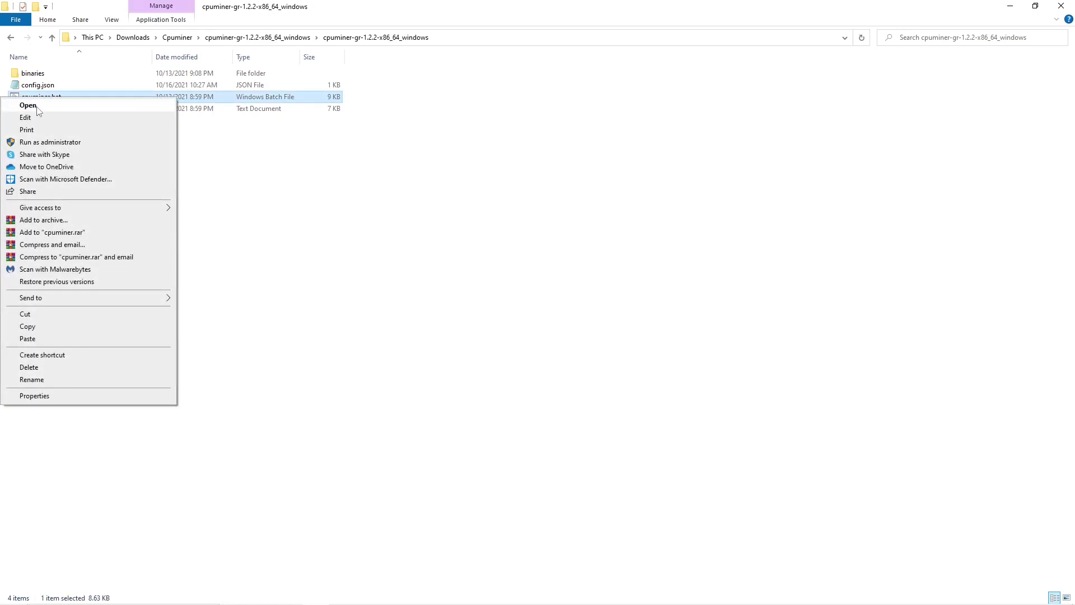
click(39, 142)
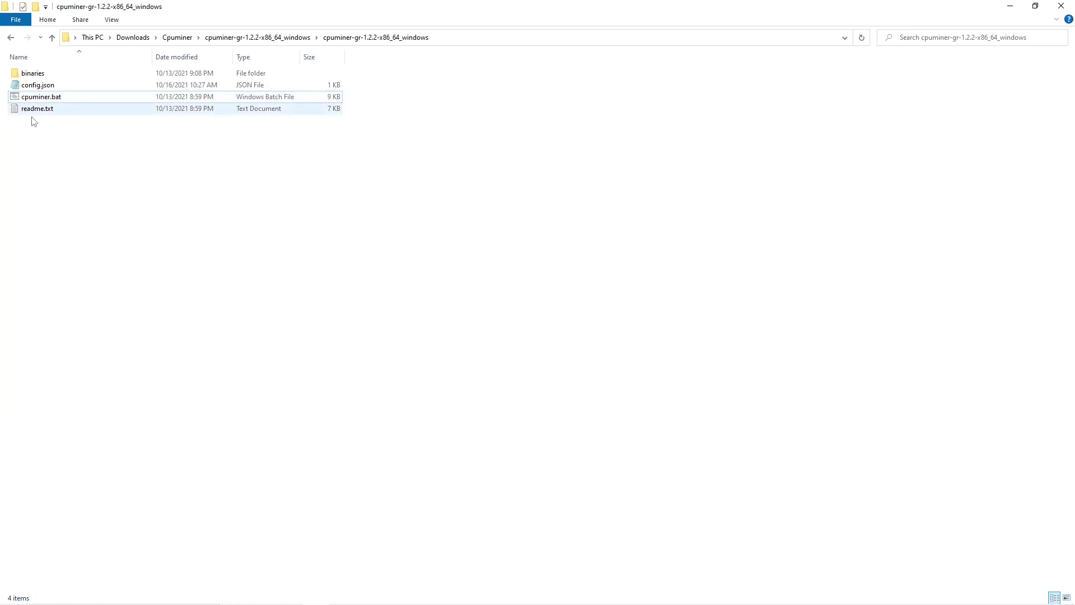
Try running the 1.2.2 miner's cpuminer.bat without a tuning file in its folder, and close the console window
click(48, 100)
right_click(47, 101)
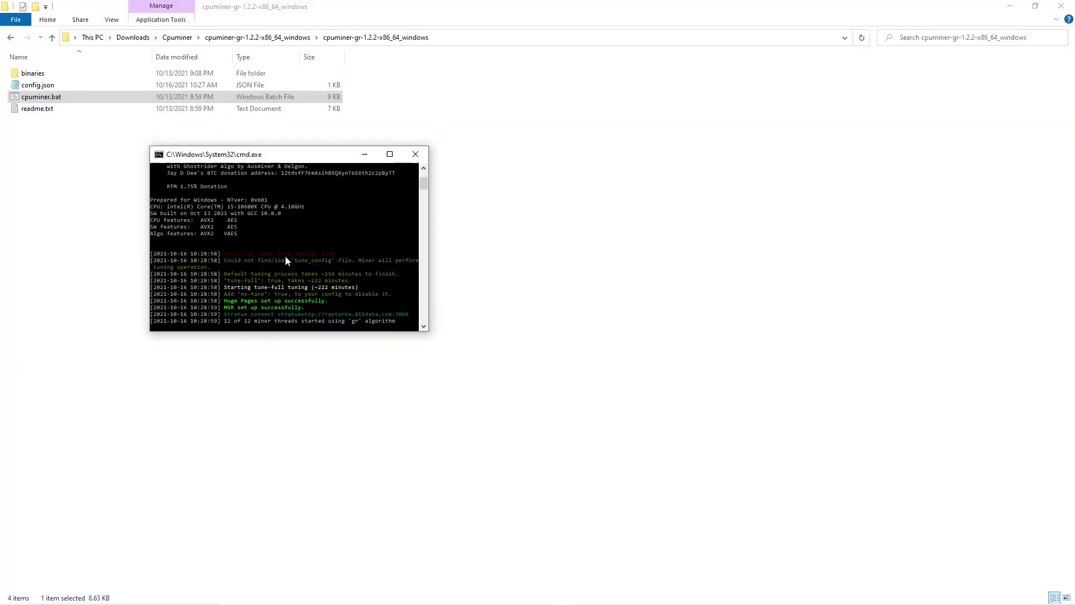
click(415, 154)
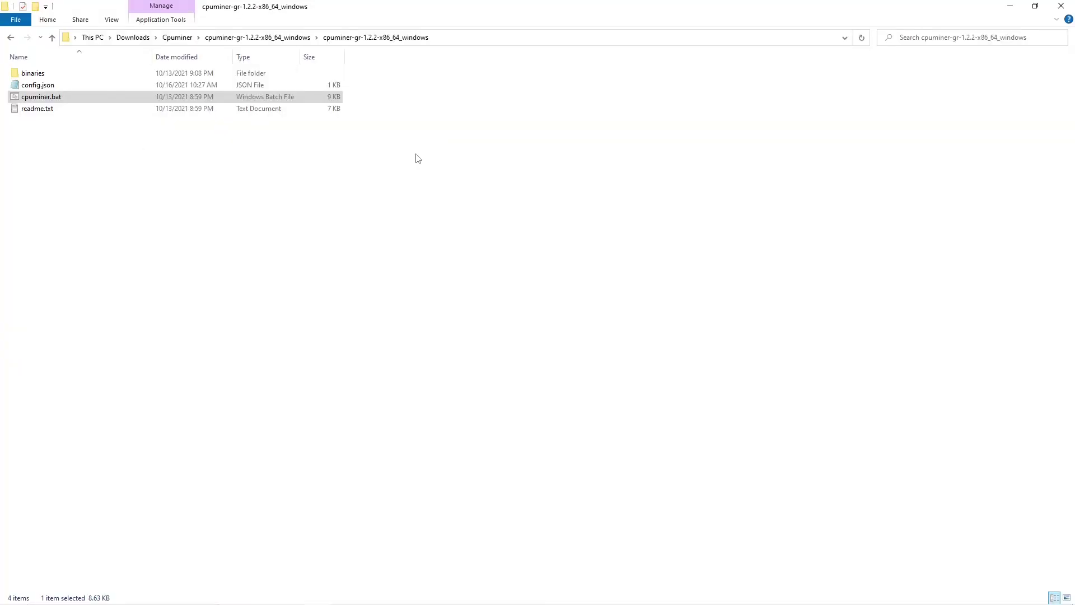
Paste the copied tune_config file into the inner cpuminer-gr-1.2.2-x86_64_windows folder, beside cpuminer.bat
click(53, 139)
right_click(51, 139)
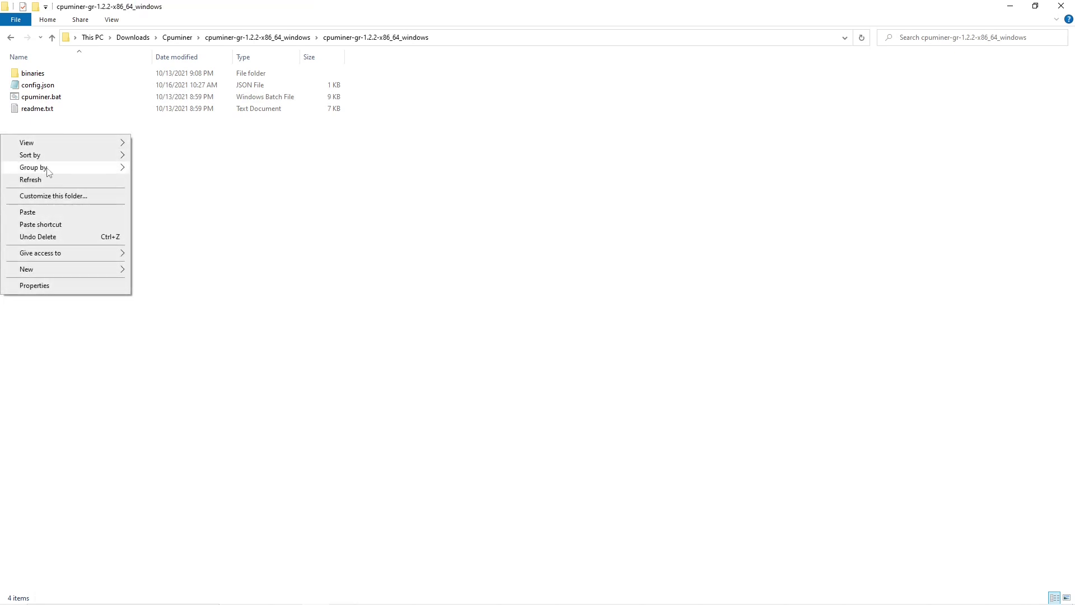
click(34, 212)
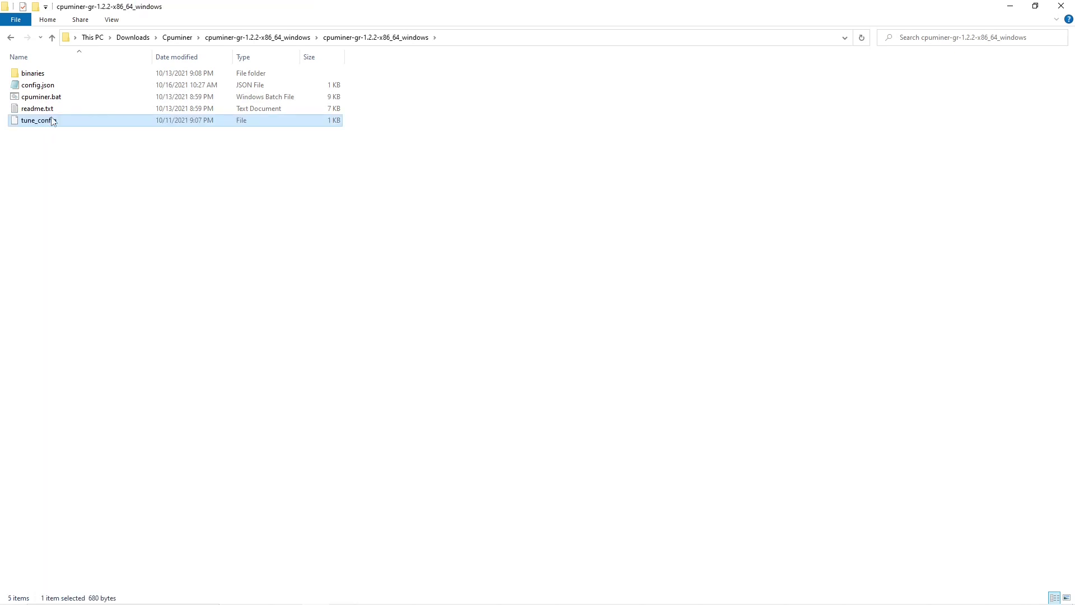
Test-run cpuminer.bat with the tune_config file in place, check its startup output and close the console window
click(40, 98)
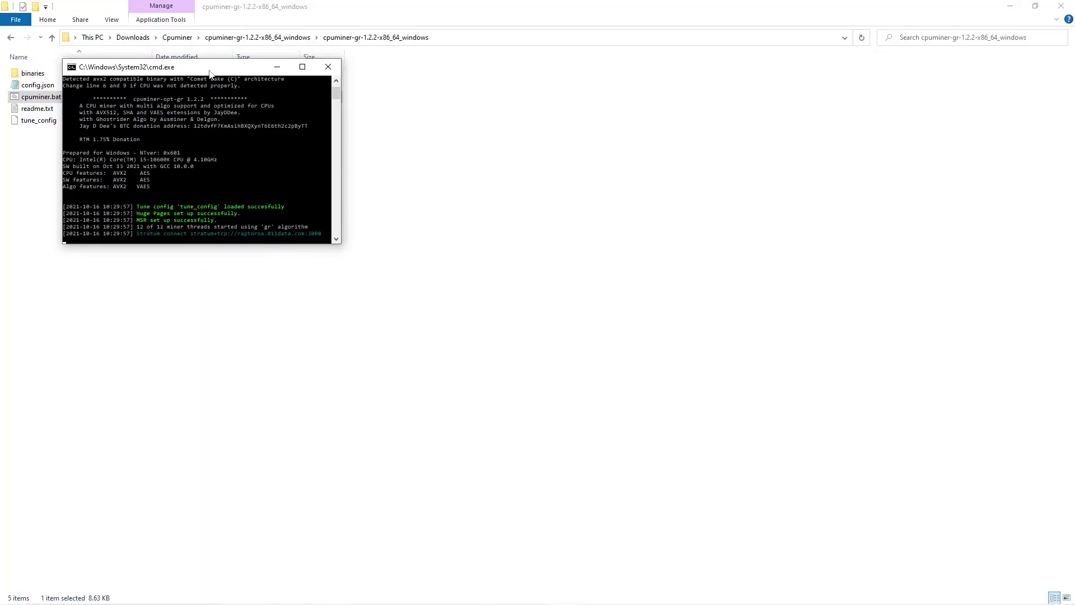
drag(212, 68, 327, 128)
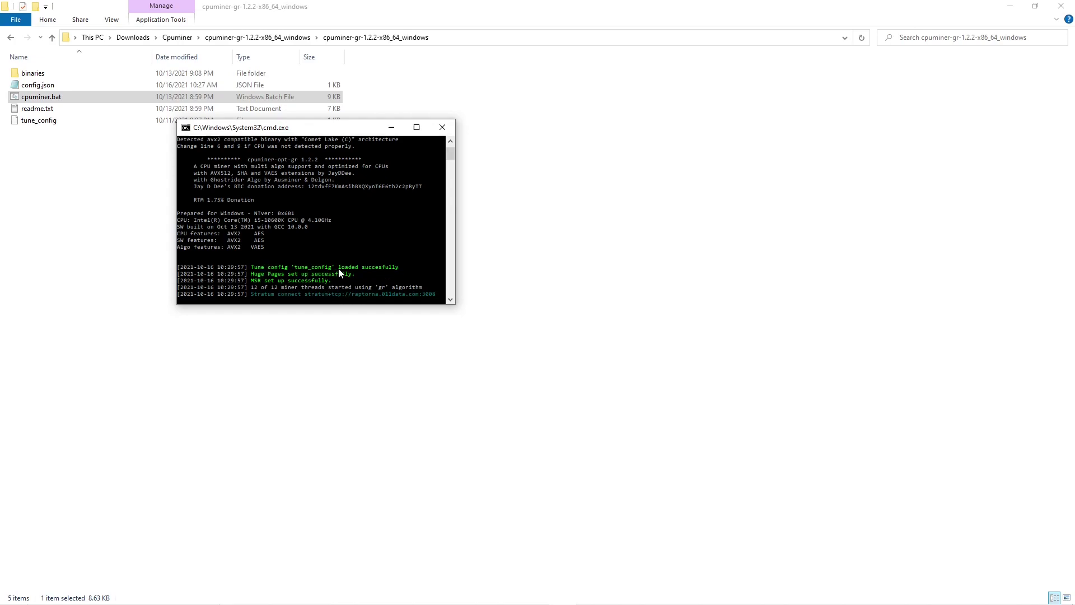
click(441, 132)
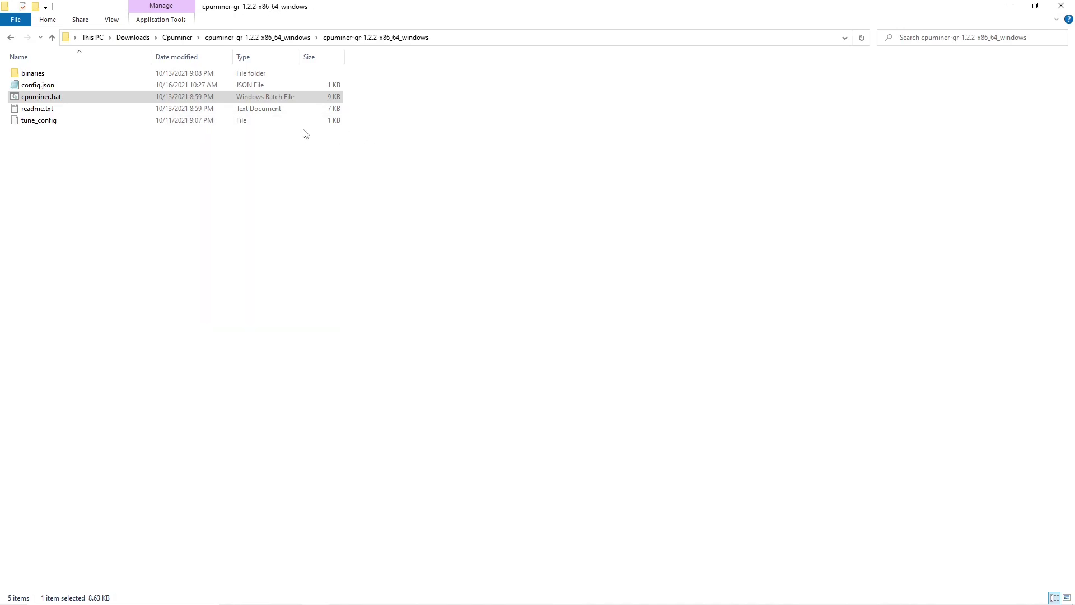